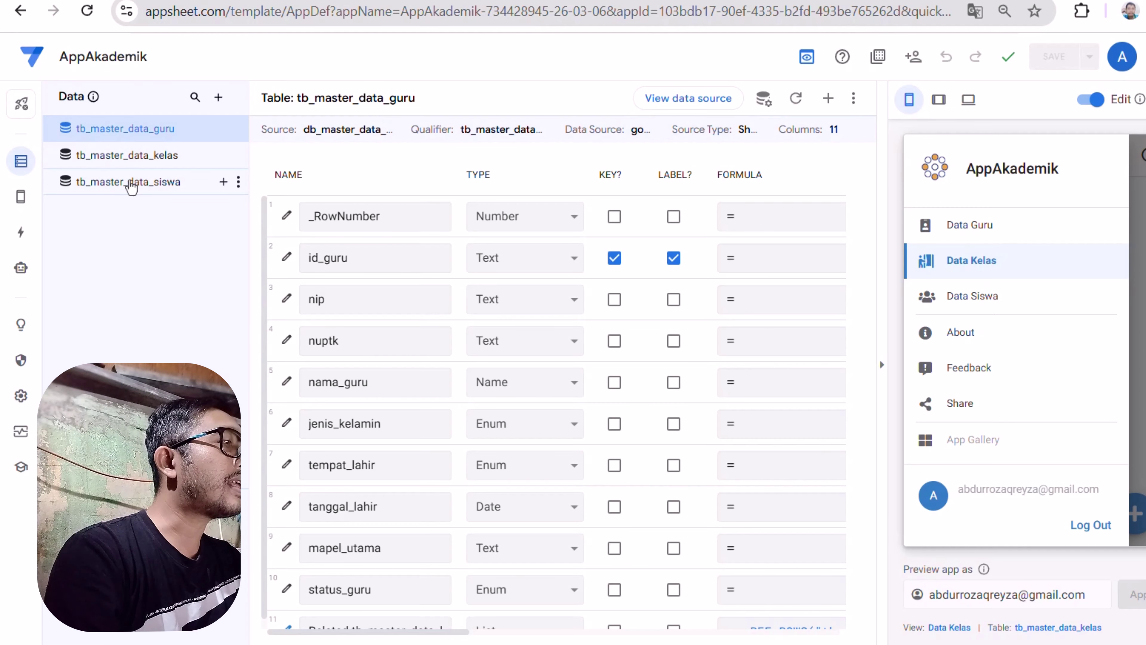
Step: Add the Enum values Laki-laki and Perempuan to the jenis_kelamin column of the tb_master_data_siswa table
click(128, 183)
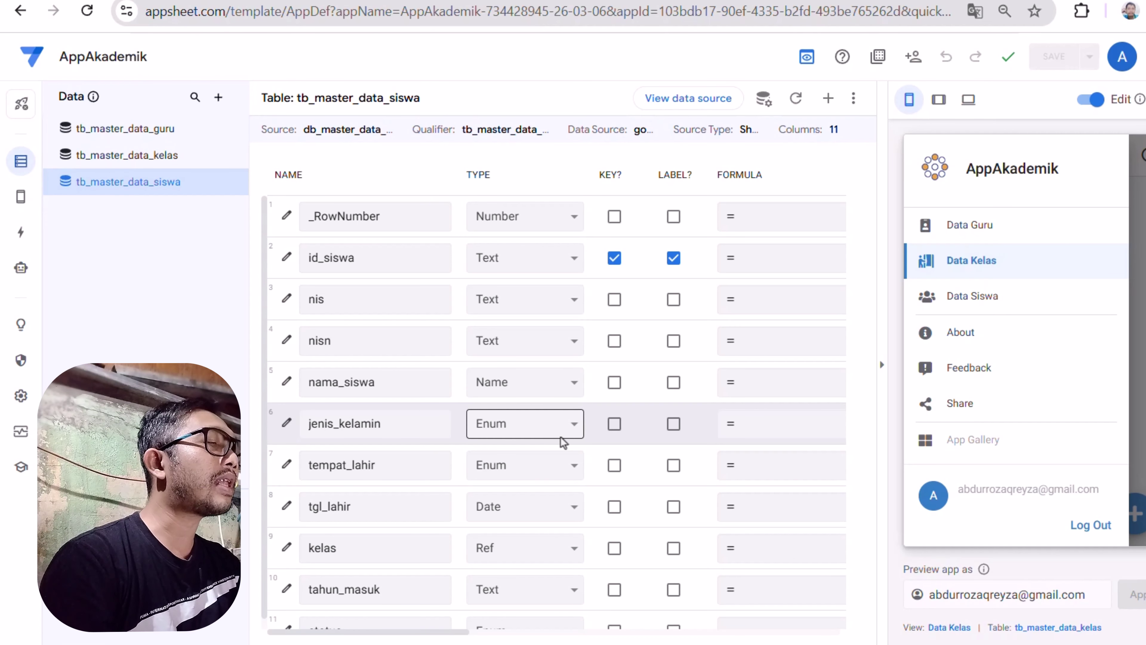
click(291, 433)
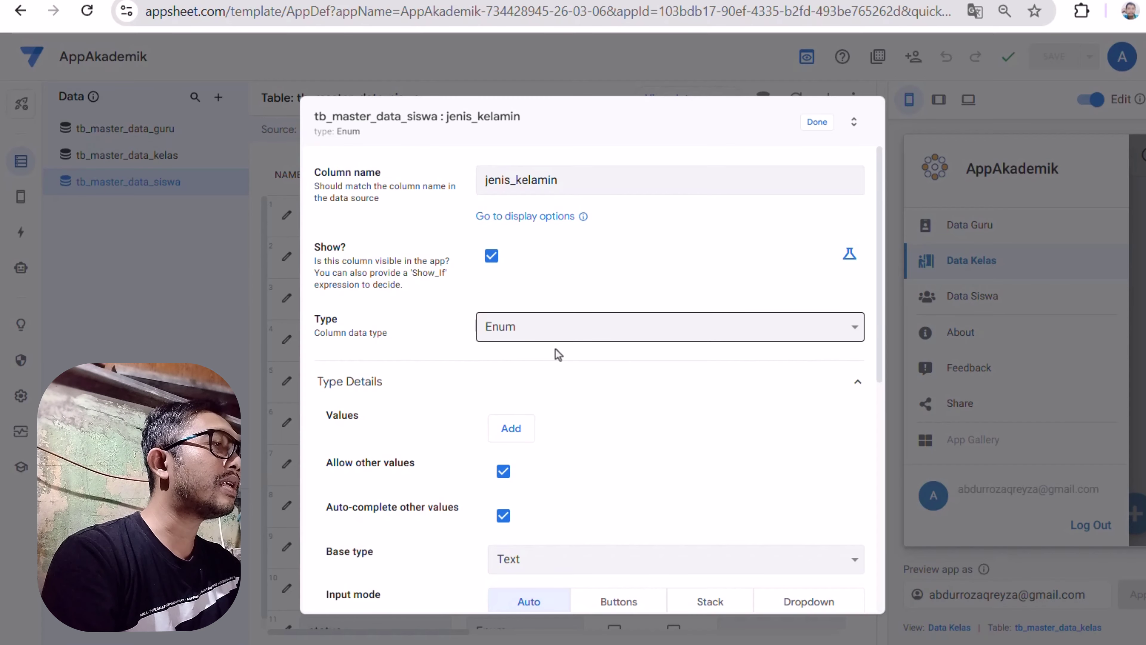
scroll(548, 404, down, 2)
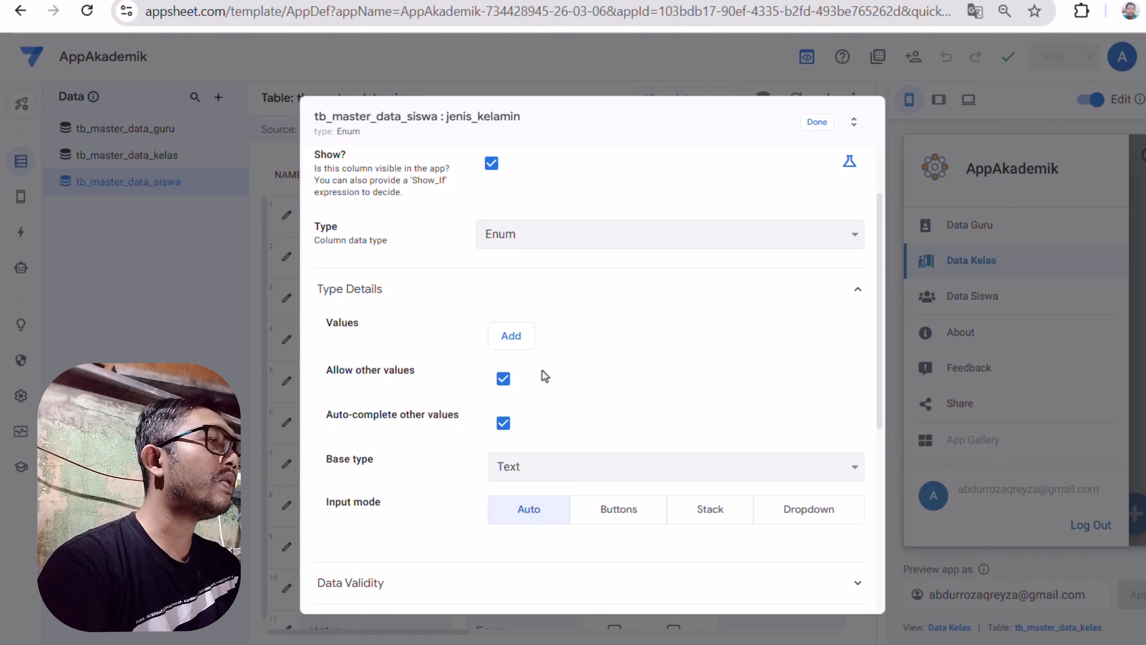
click(516, 348)
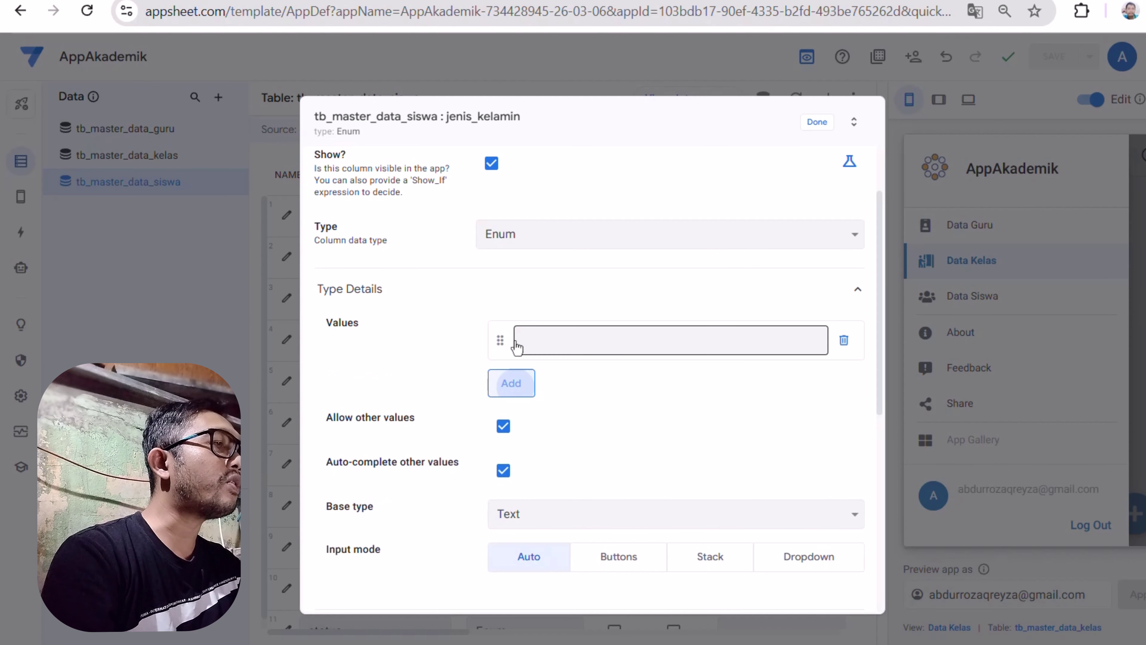
click(543, 338)
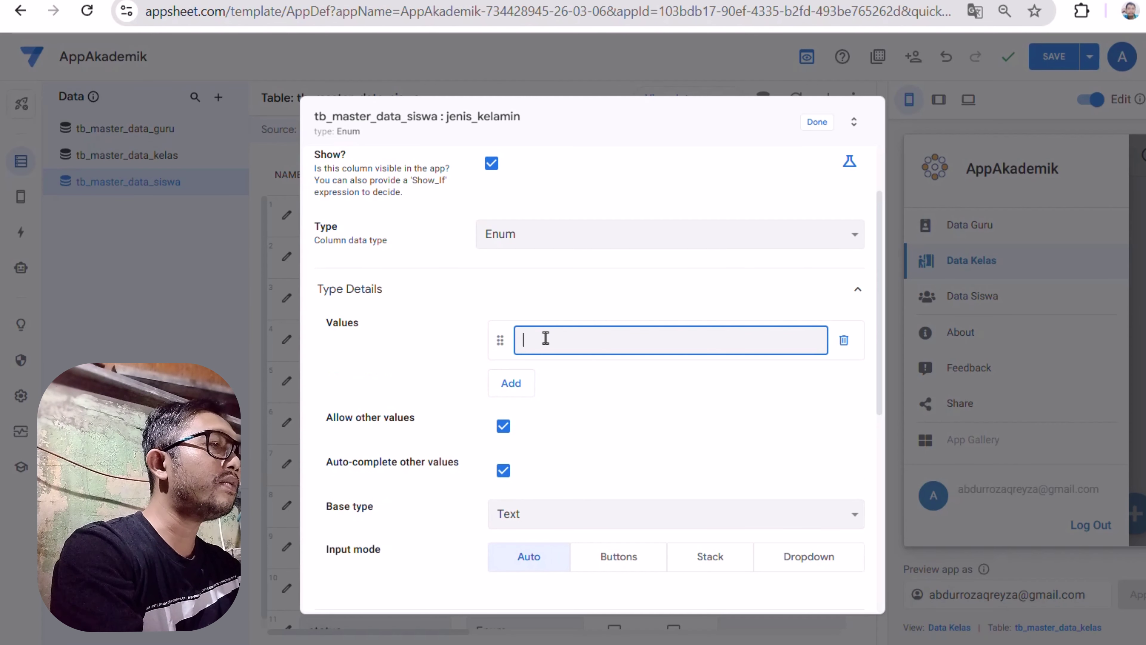
text(Laki-lak)
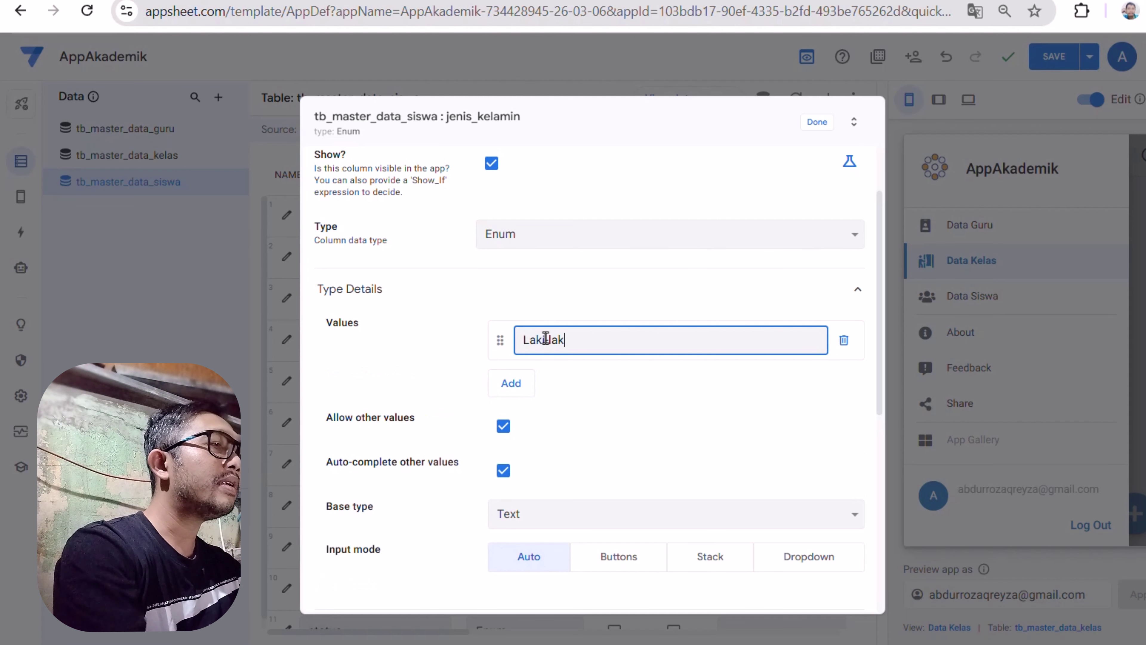
text(i)
click(511, 382)
click(549, 379)
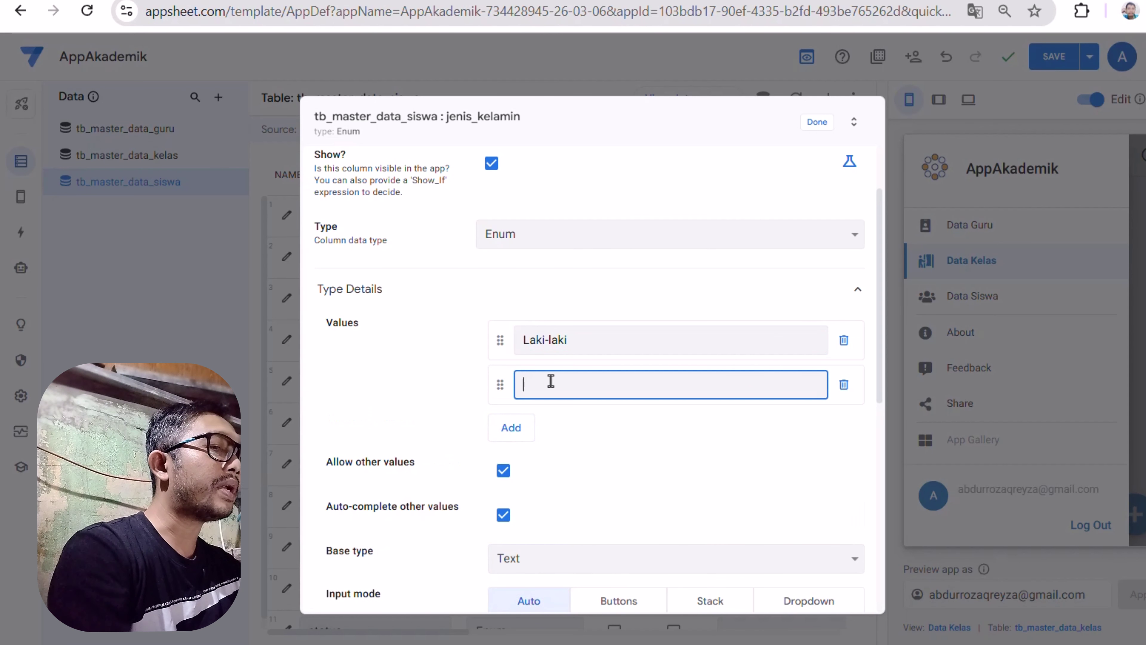
text(Peremp)
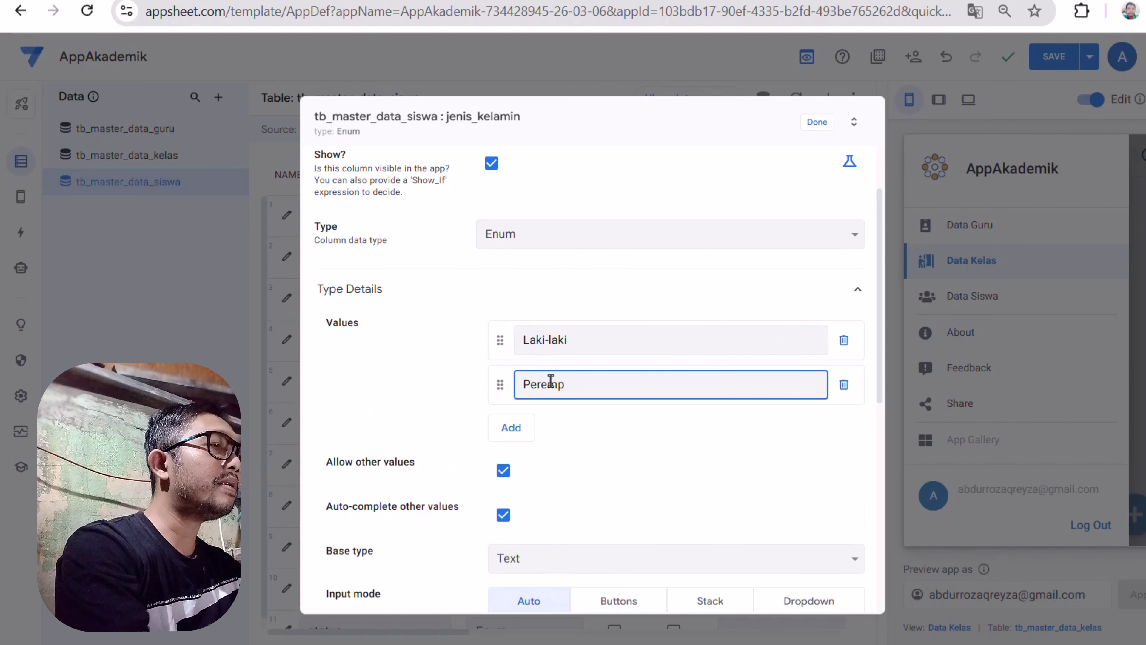
text(uan)
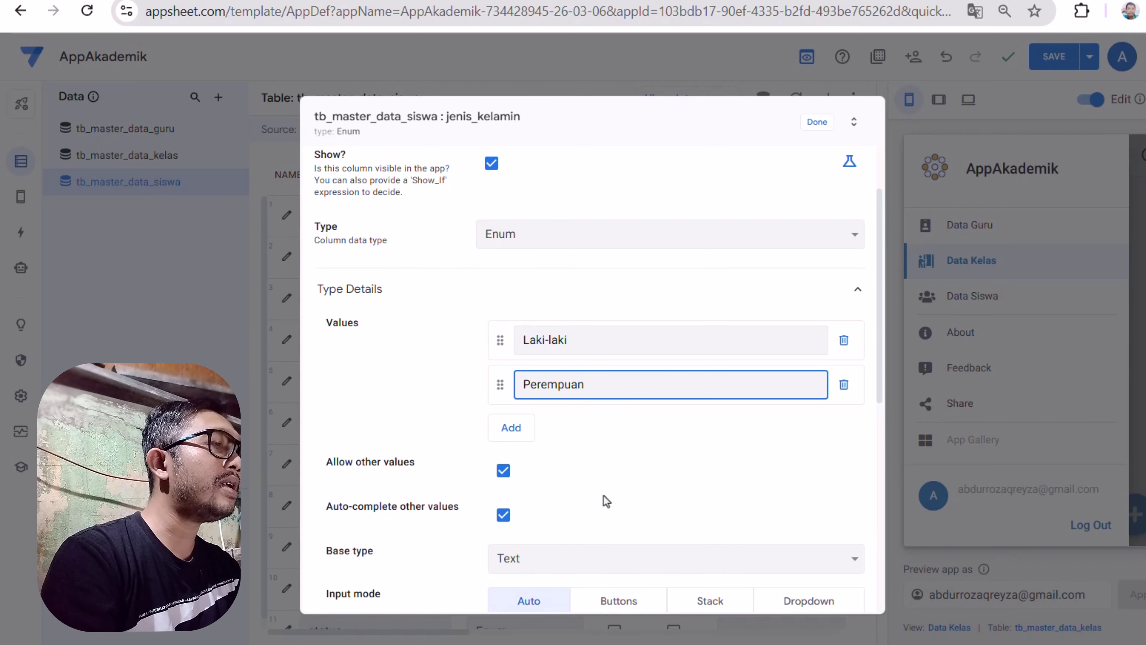
Step: Turn off other values and their auto-completion for jenis_kelamin, keep the base type as Text, and finish editing the column
scroll(604, 496, down, 2)
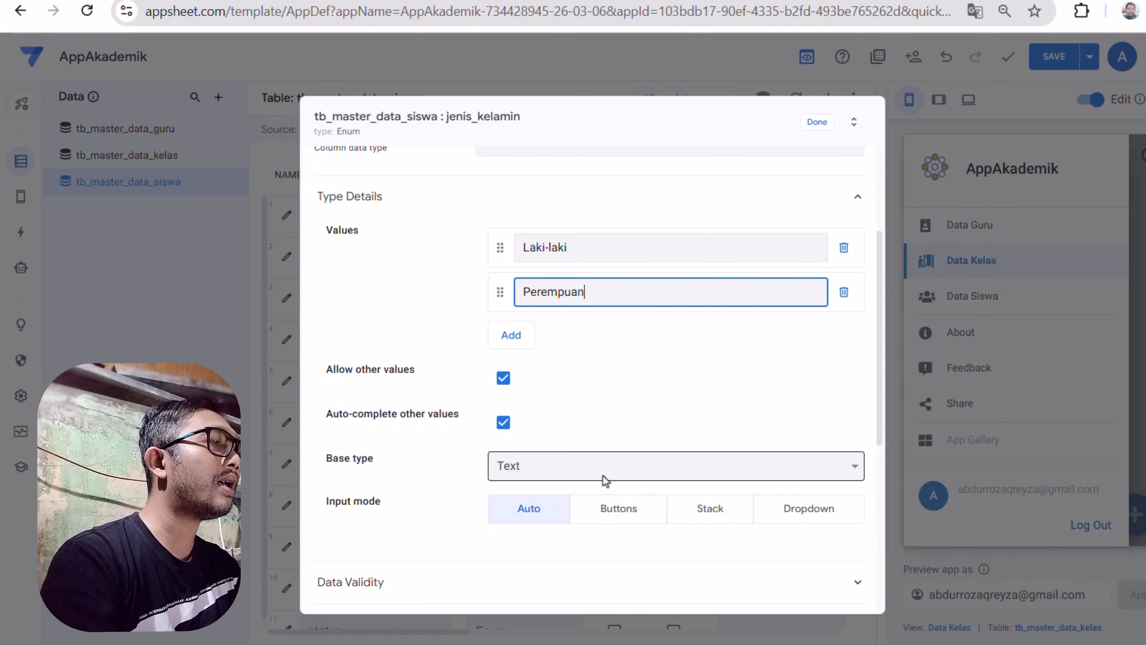
click(503, 379)
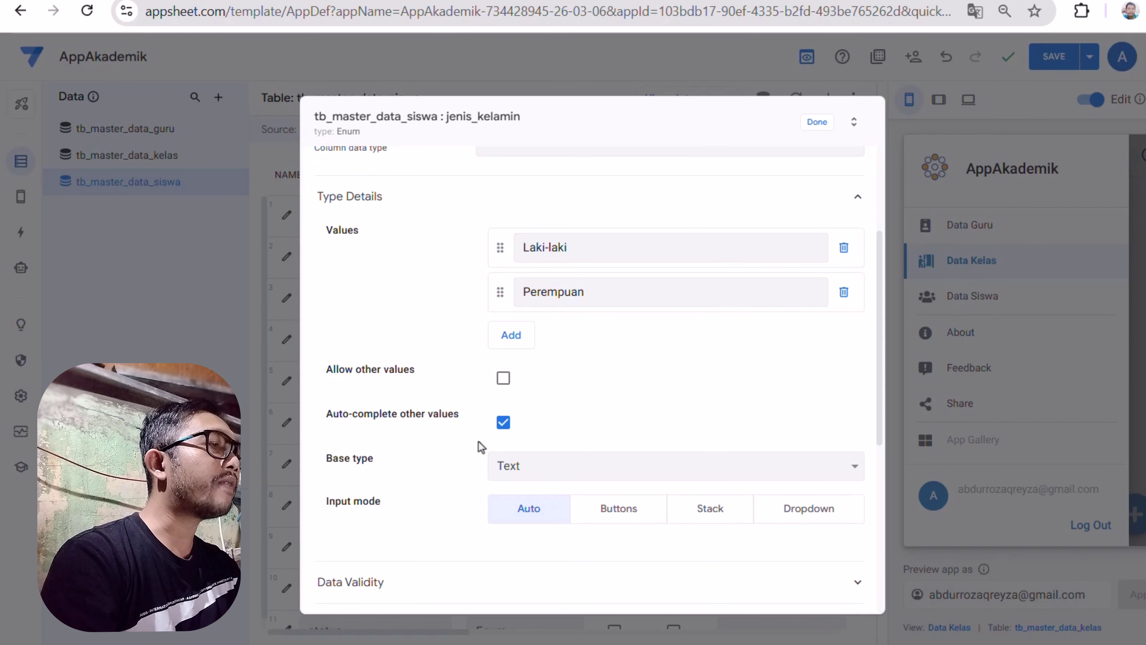
click(503, 423)
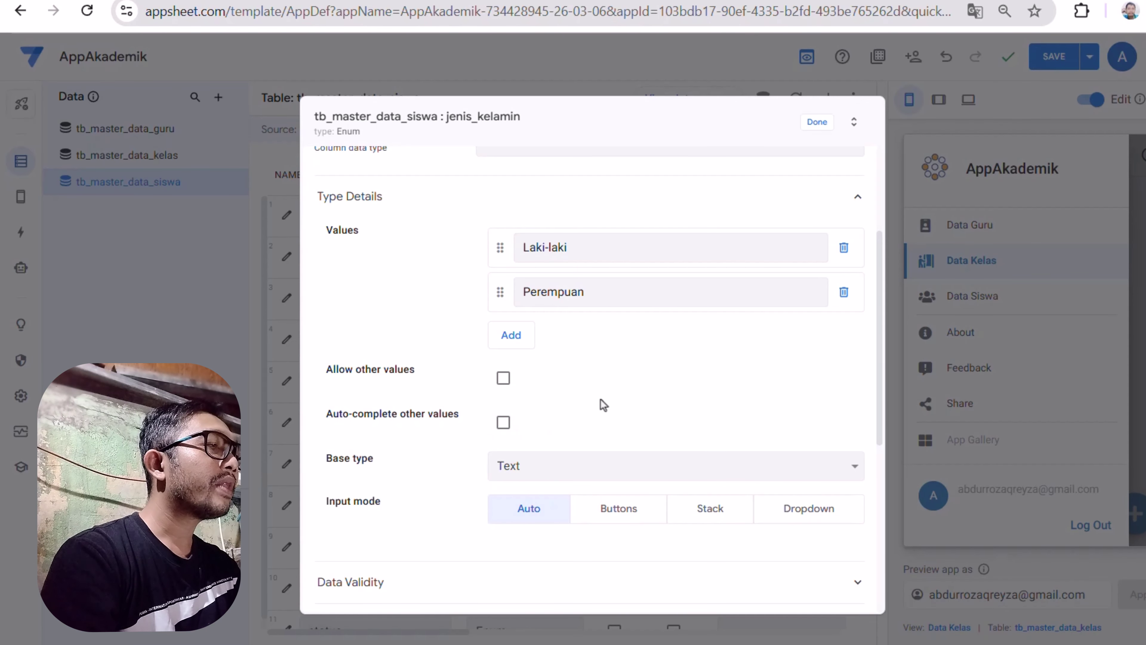
scroll(601, 399, down, 2)
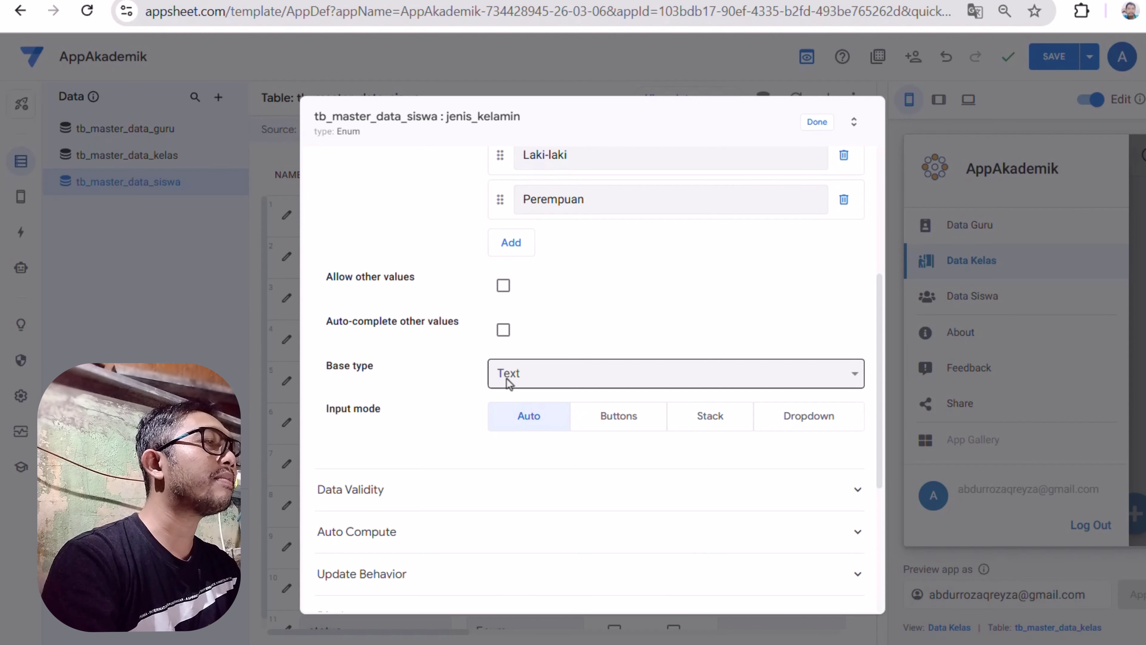
click(530, 382)
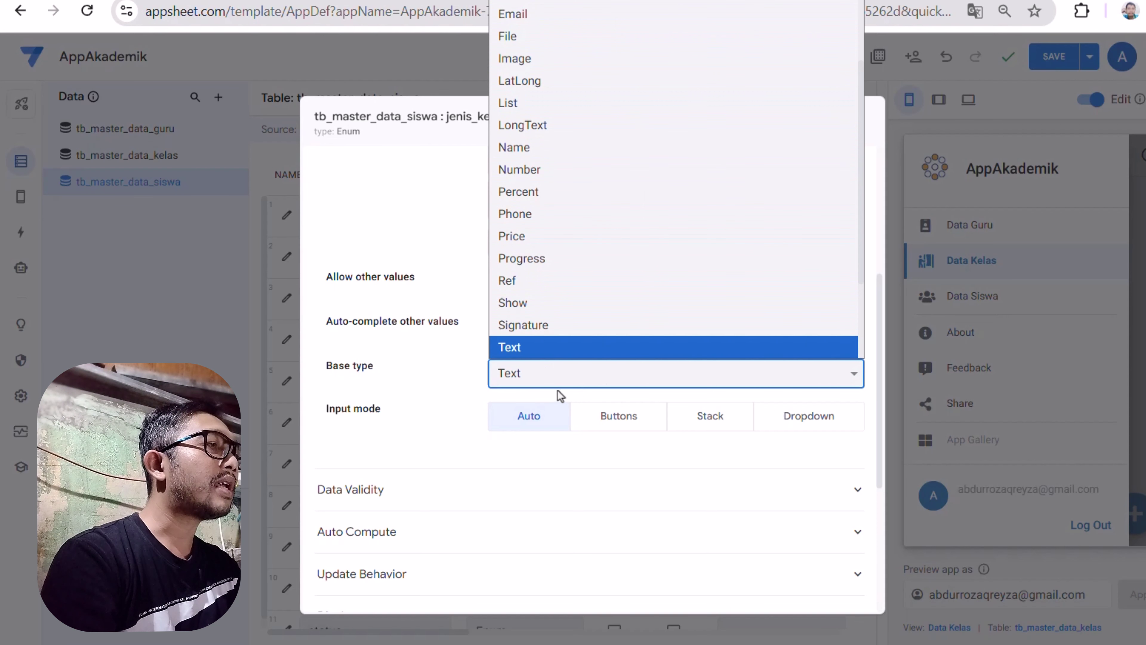
click(558, 383)
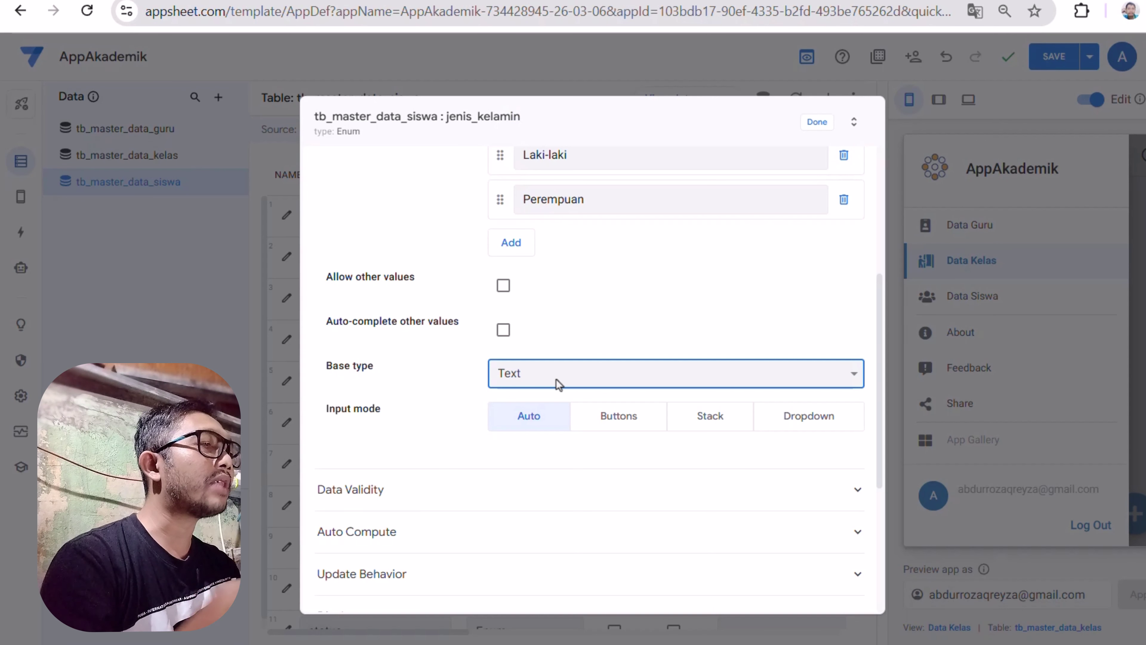
scroll(721, 308, down, 6)
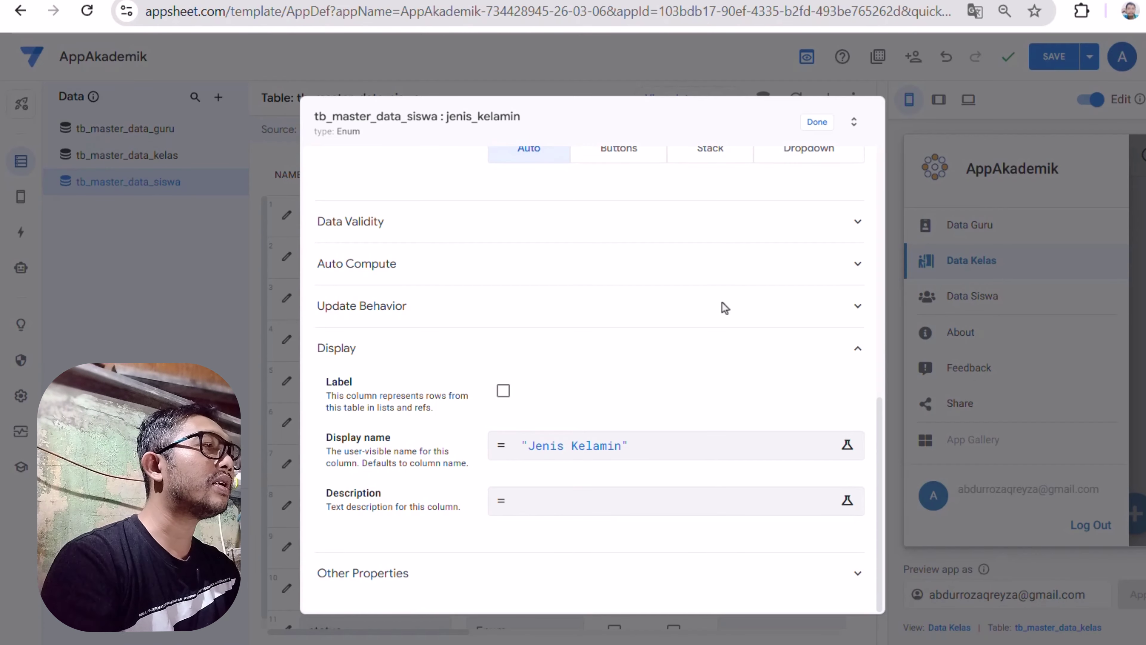
scroll(701, 325, up, 4)
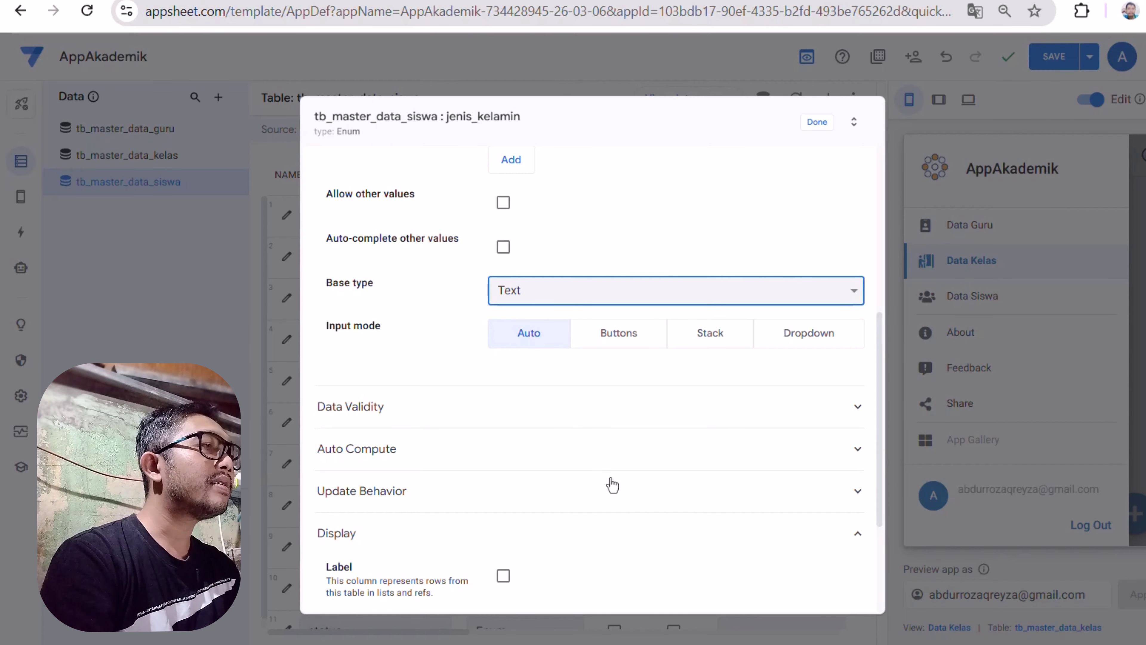
scroll(609, 483, up, 8)
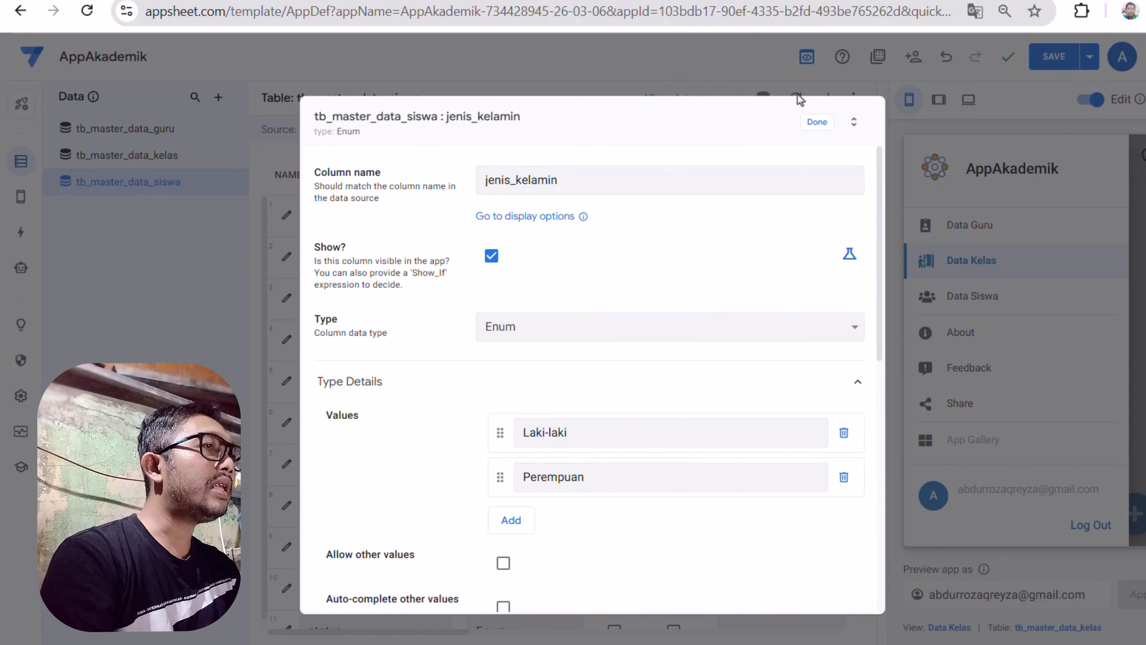
click(816, 121)
Step: Add the Enum values Bandung, Jakarta and Kebumen to the tempat_lahir column and finish editing it
scroll(521, 354, down, 1)
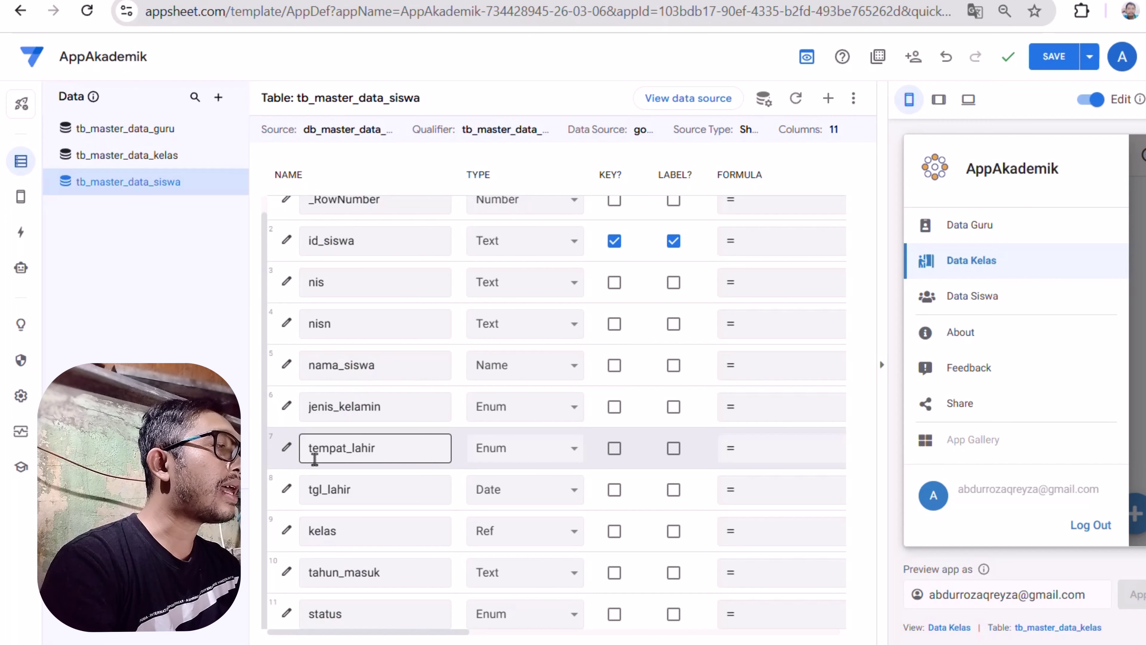
click(289, 449)
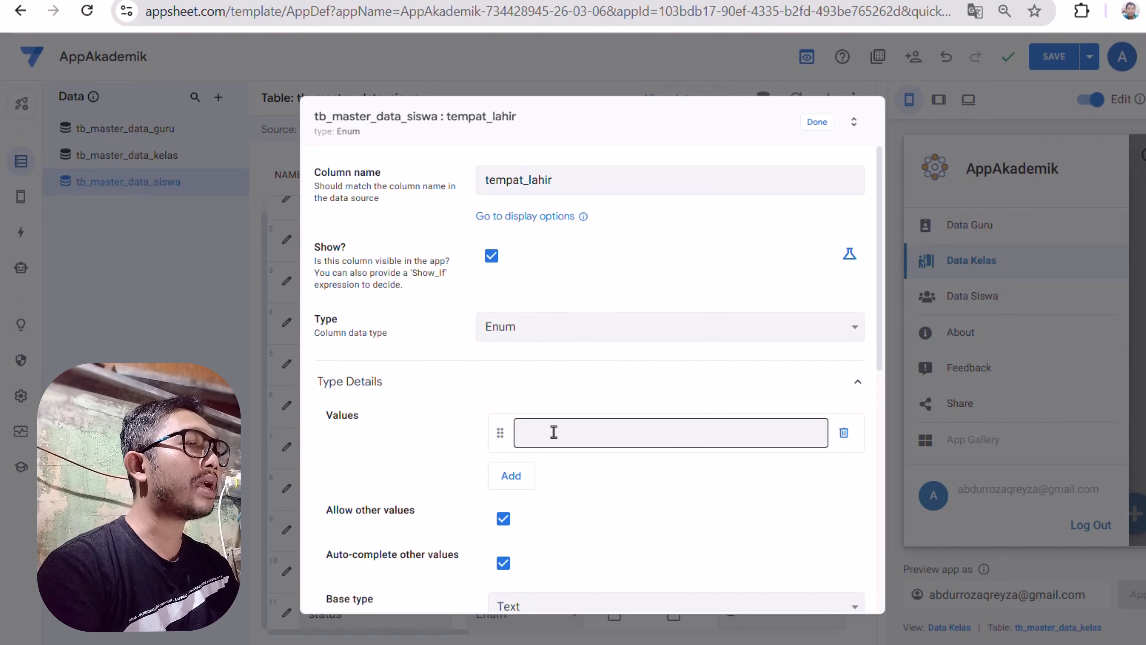
click(554, 432)
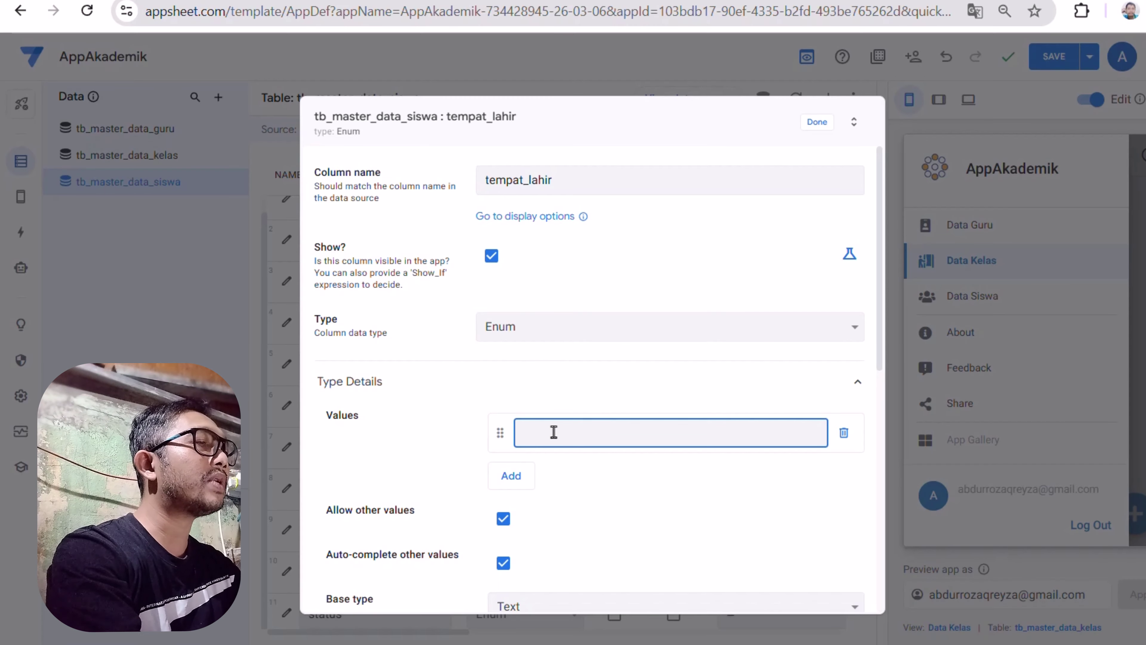
text(Bandung)
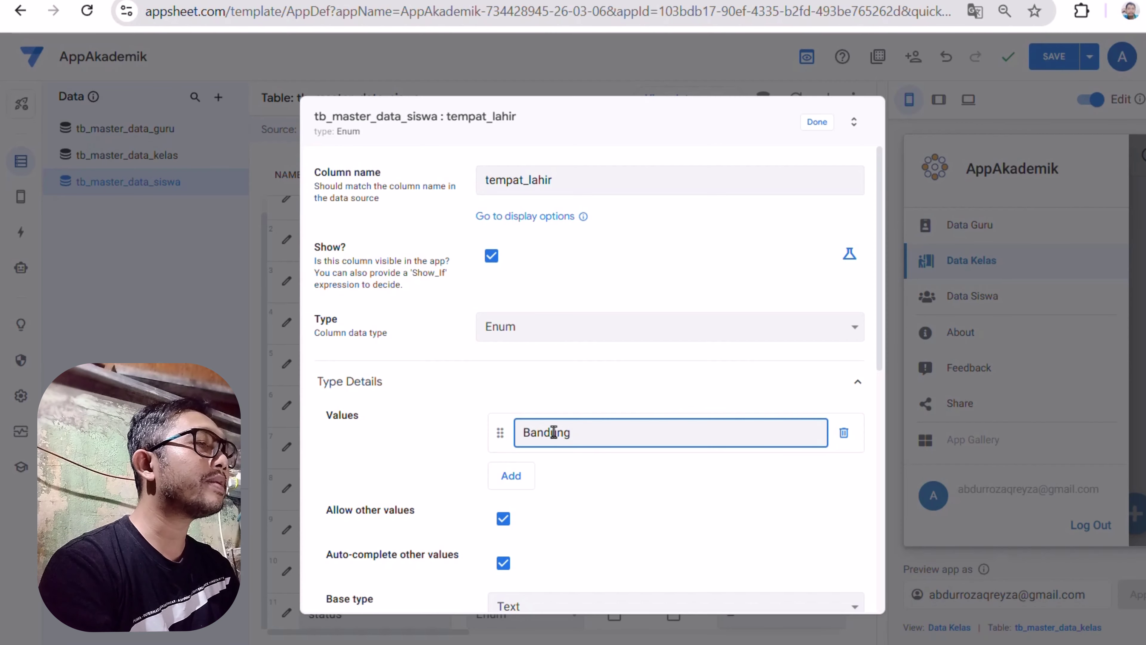
click(508, 475)
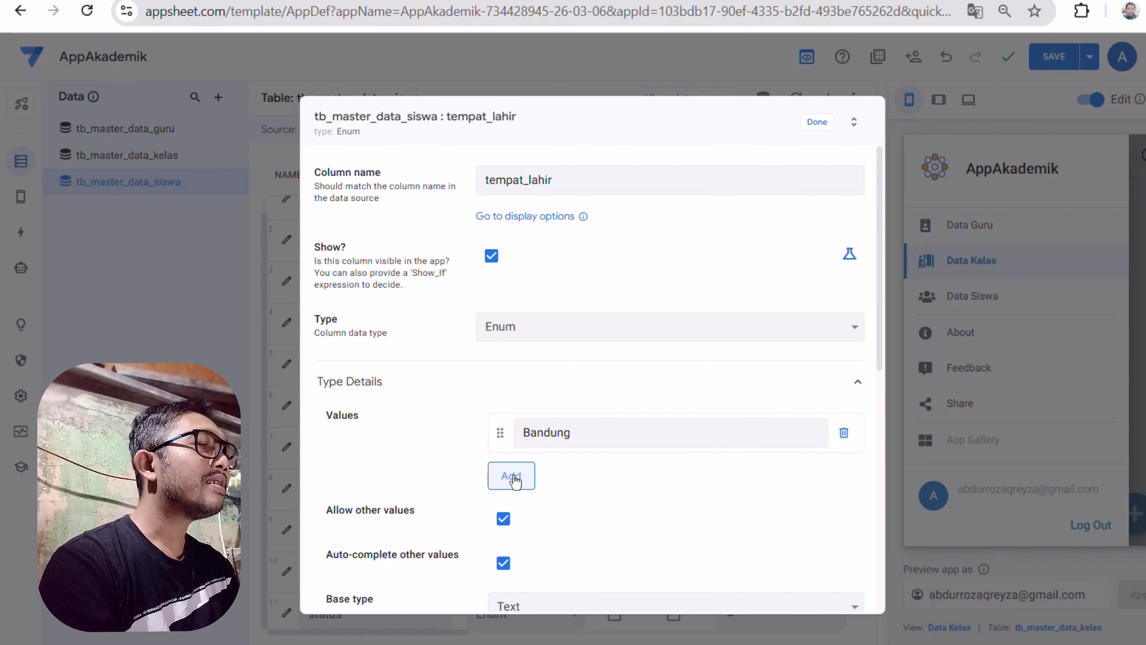
text(Jakarta)
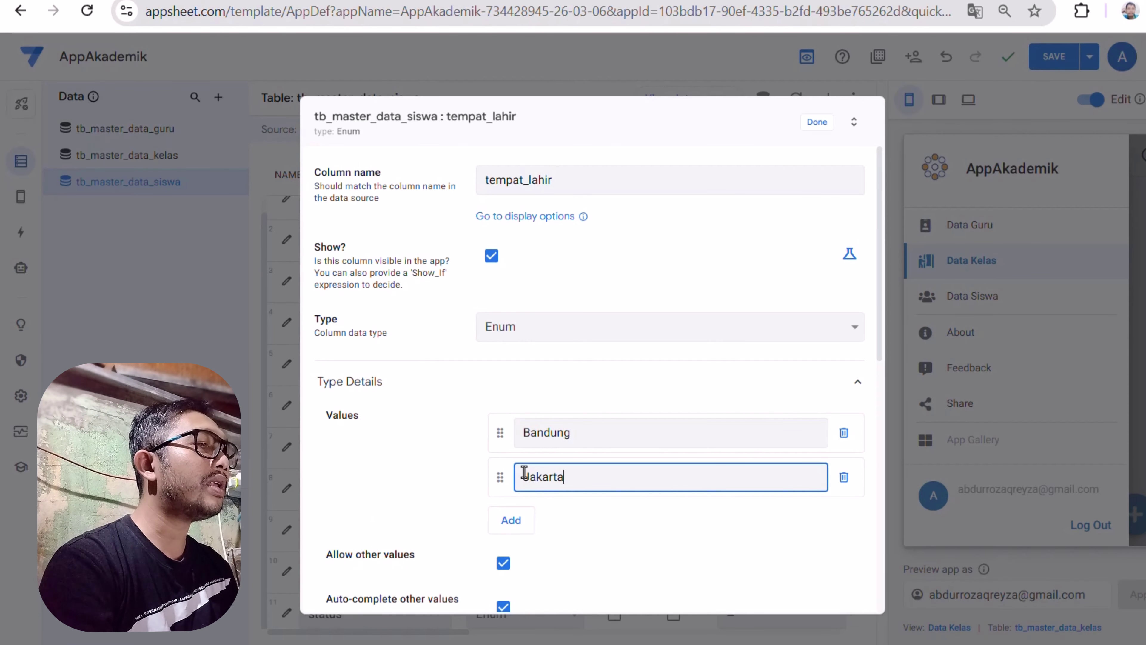
click(514, 518)
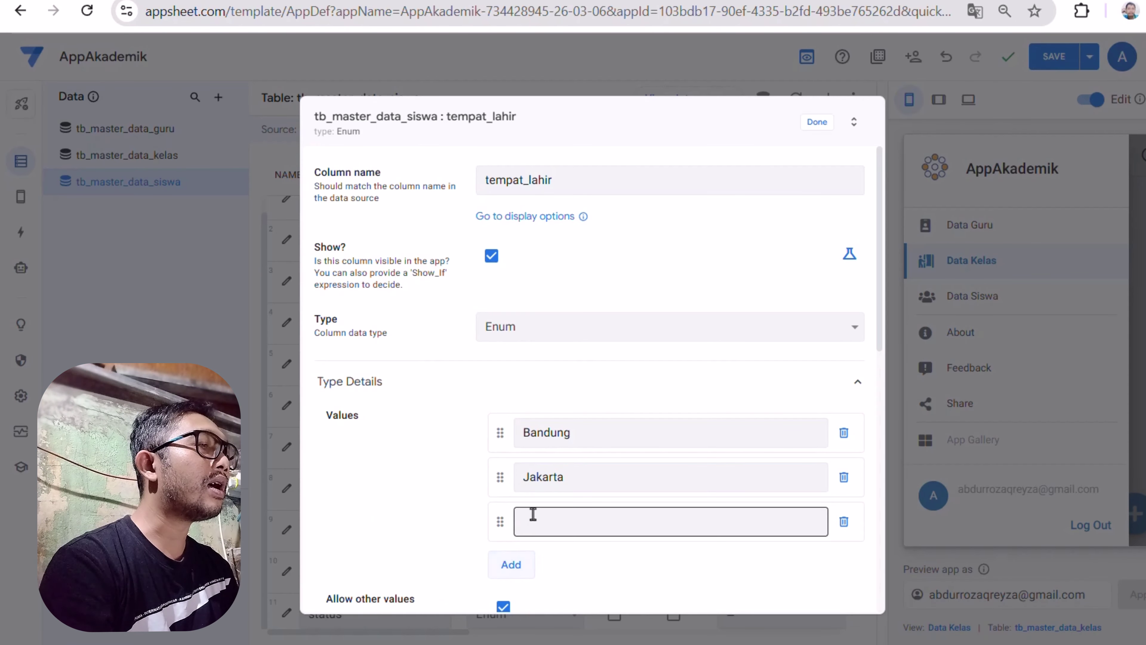
scroll(532, 474, down, 2)
text(Kebumen)
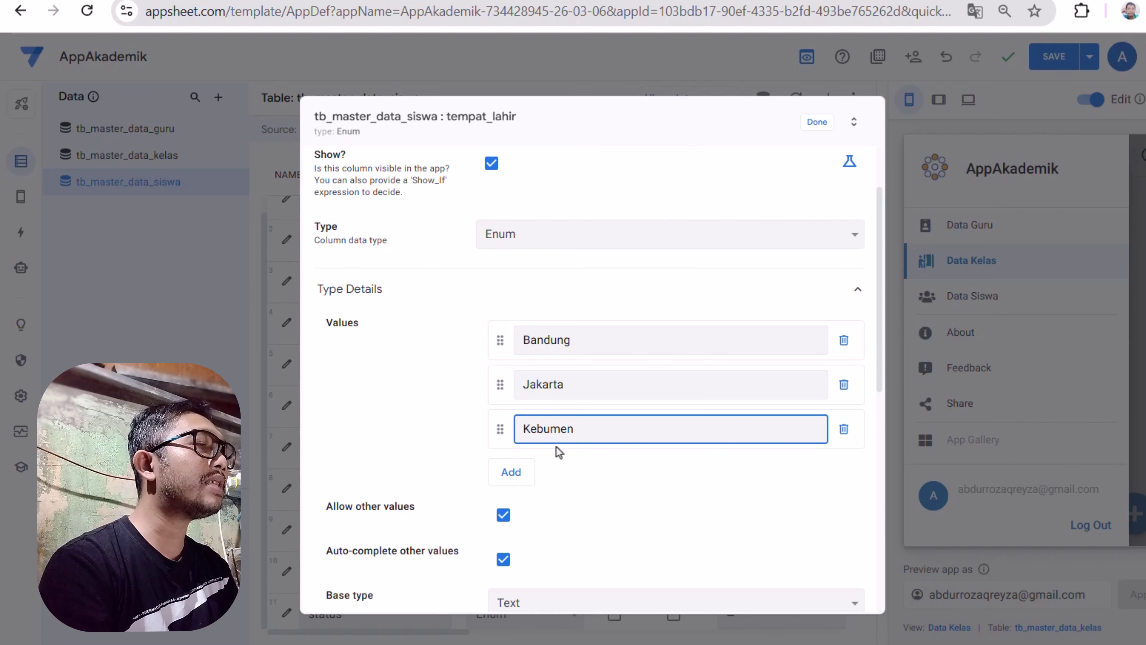
scroll(556, 446, down, 2)
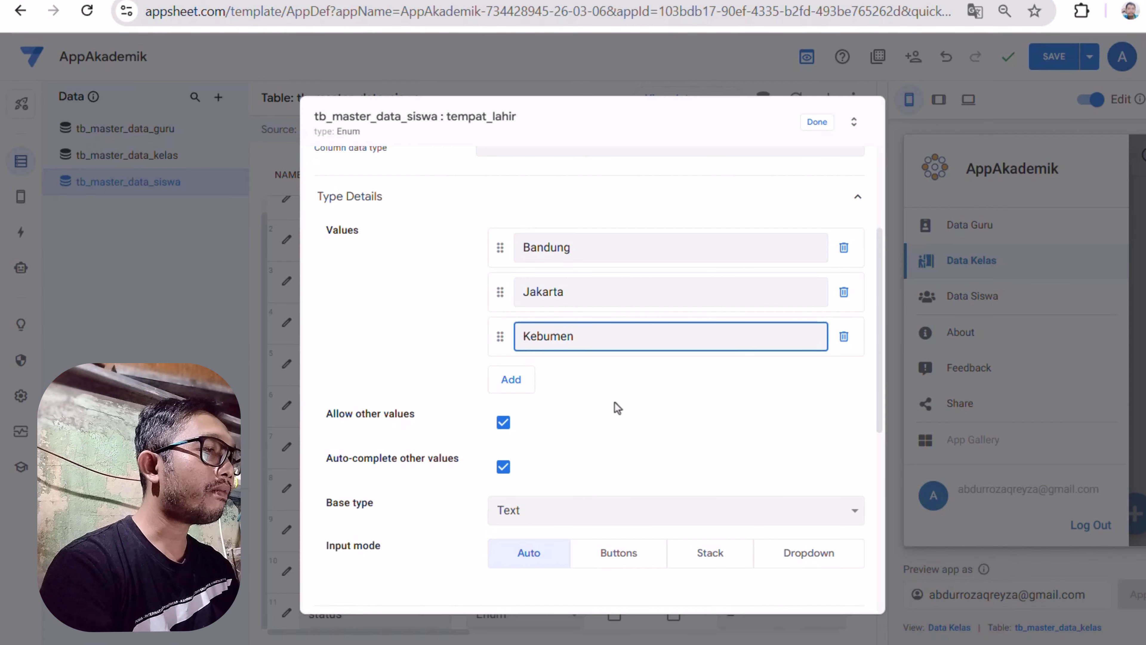
scroll(615, 402, down, 4)
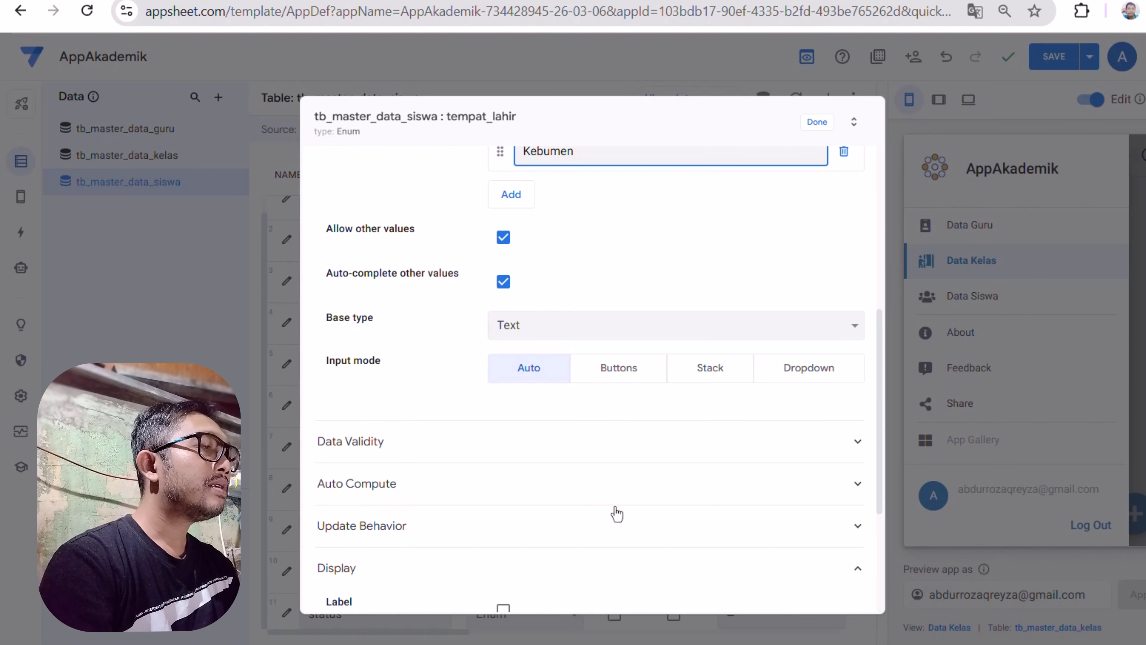
scroll(615, 513, down, 4)
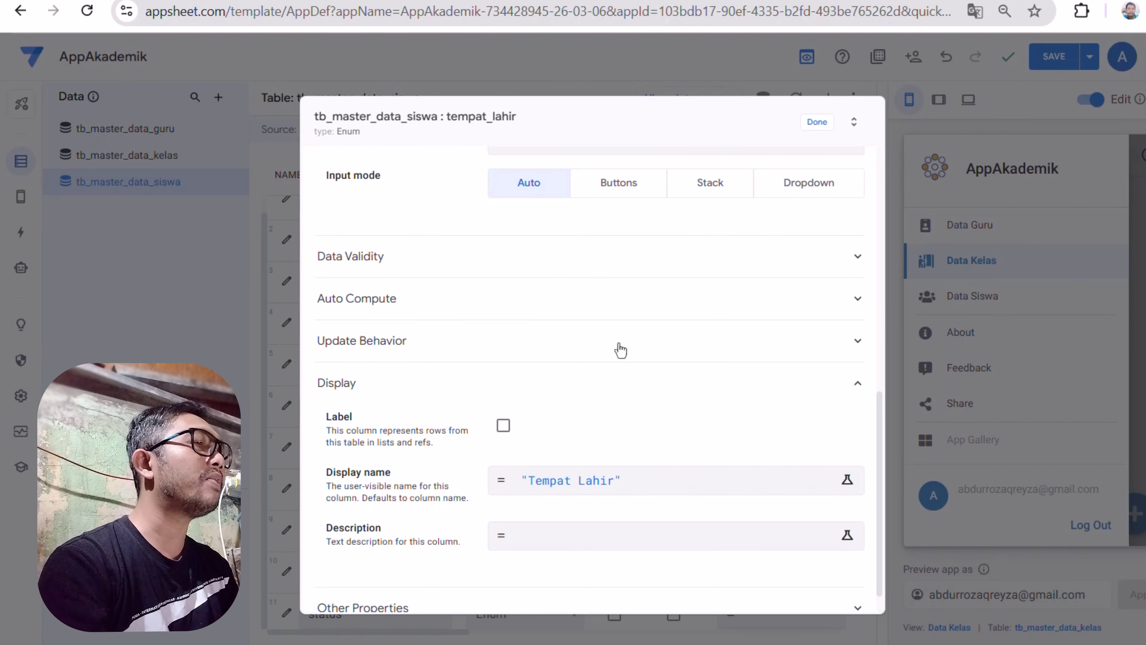
scroll(621, 350, down, 1)
scroll(620, 350, up, 6)
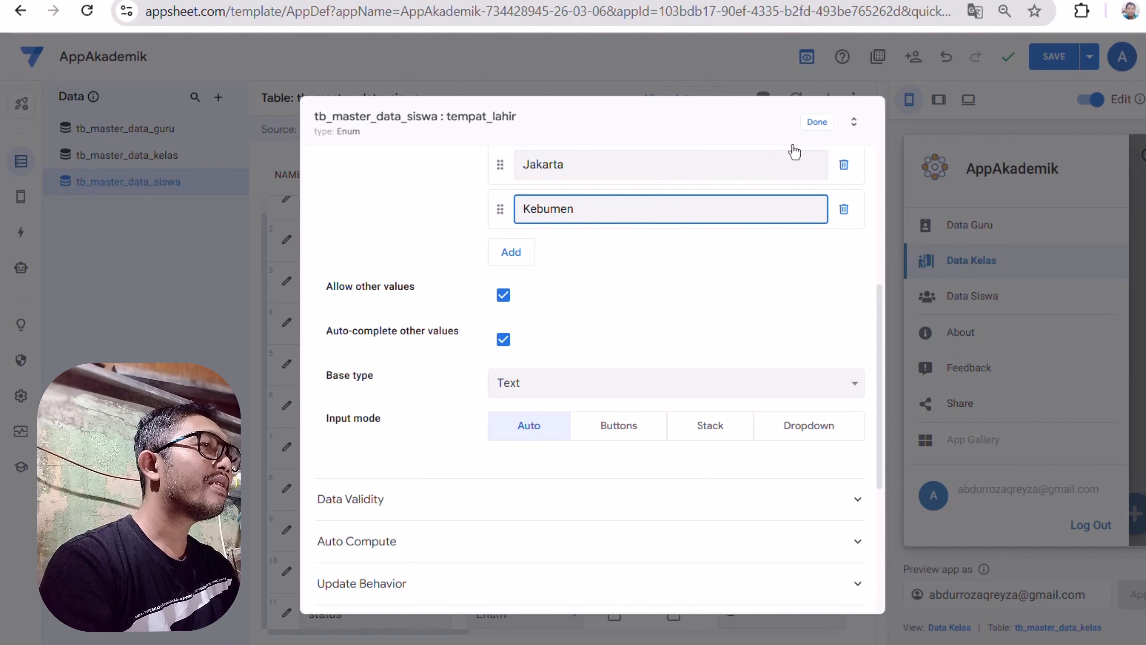
click(817, 121)
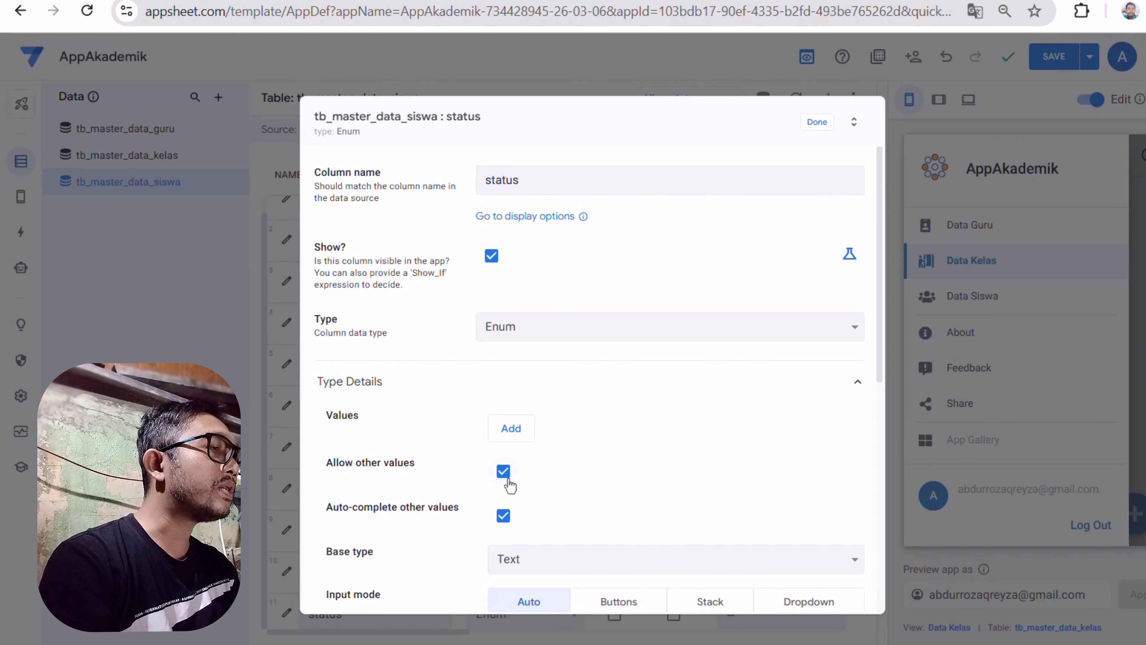
Step: Disallow other values for the status column, add the Enum values Aktif and Tidak Aktif, and finish editing it
click(503, 471)
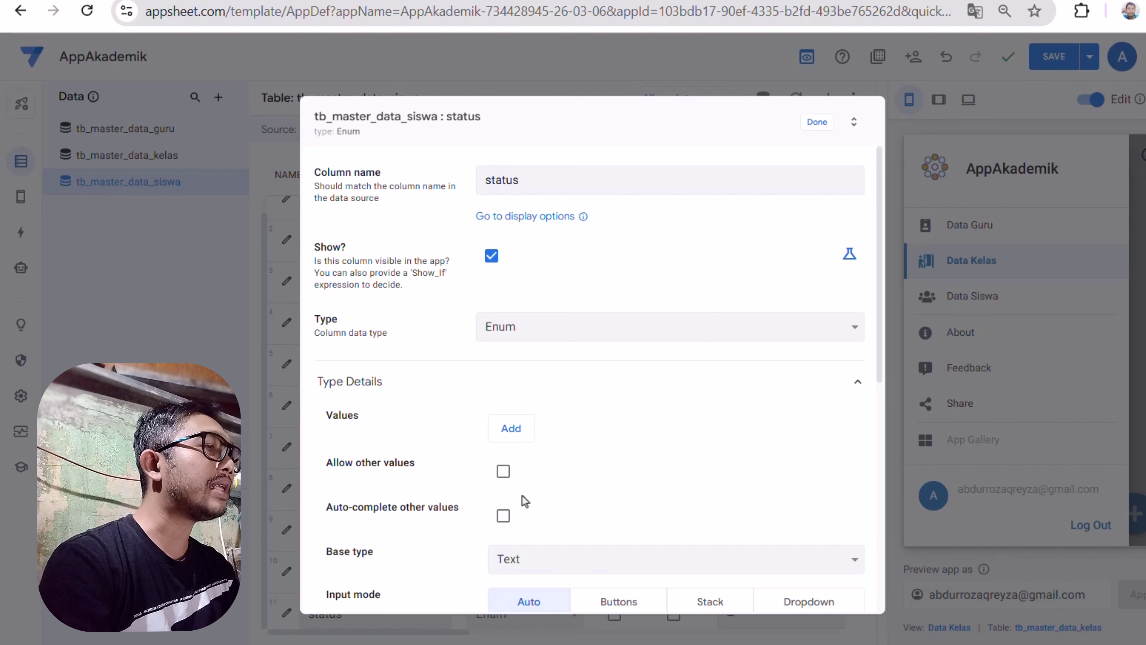
click(521, 433)
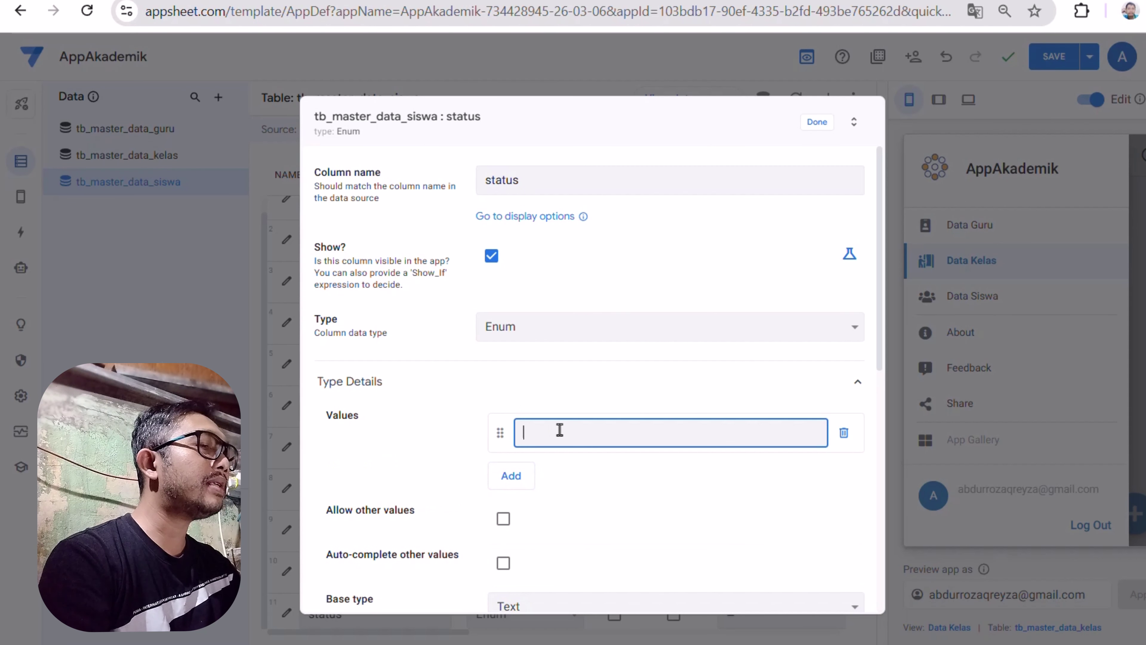
text(Aktif)
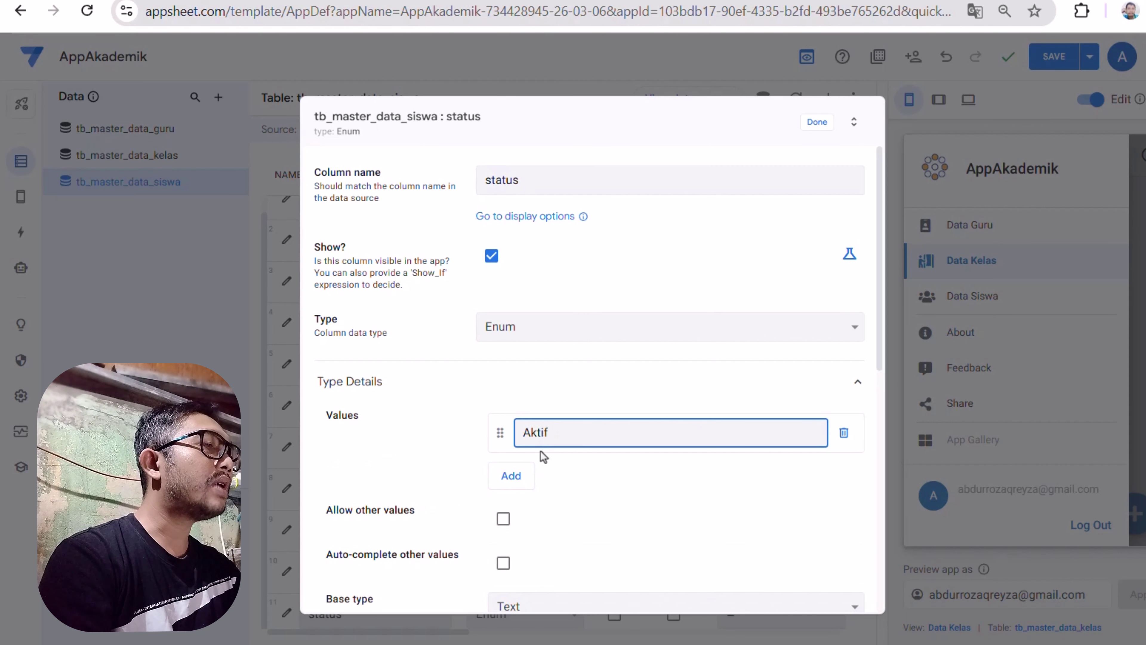
click(541, 474)
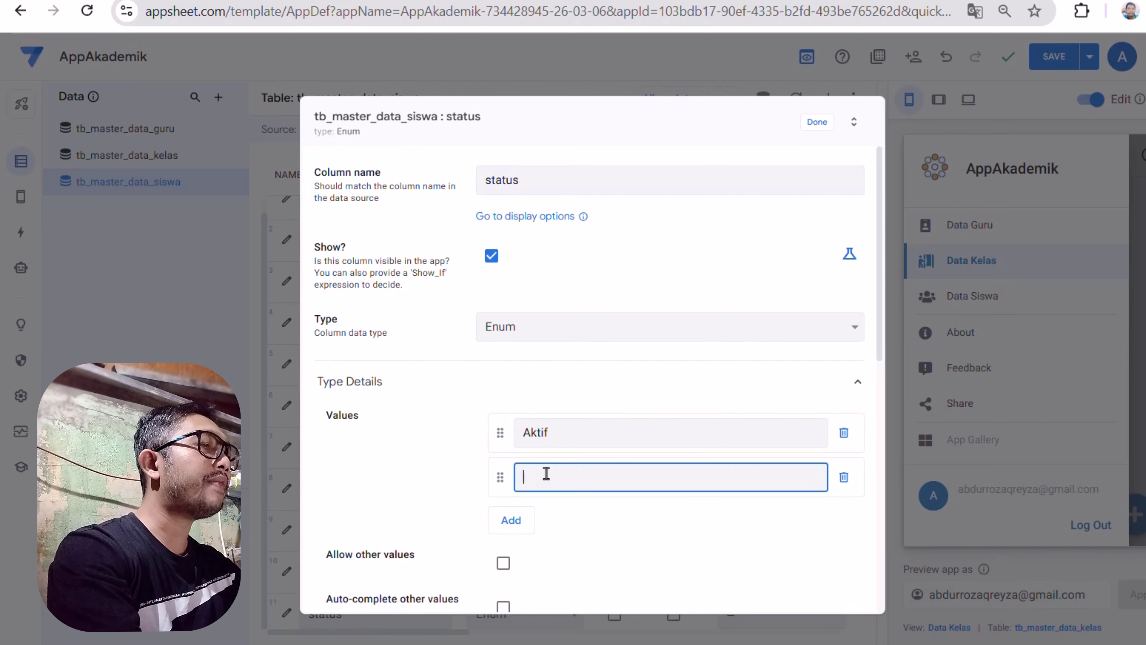
text(Tidak Aktif)
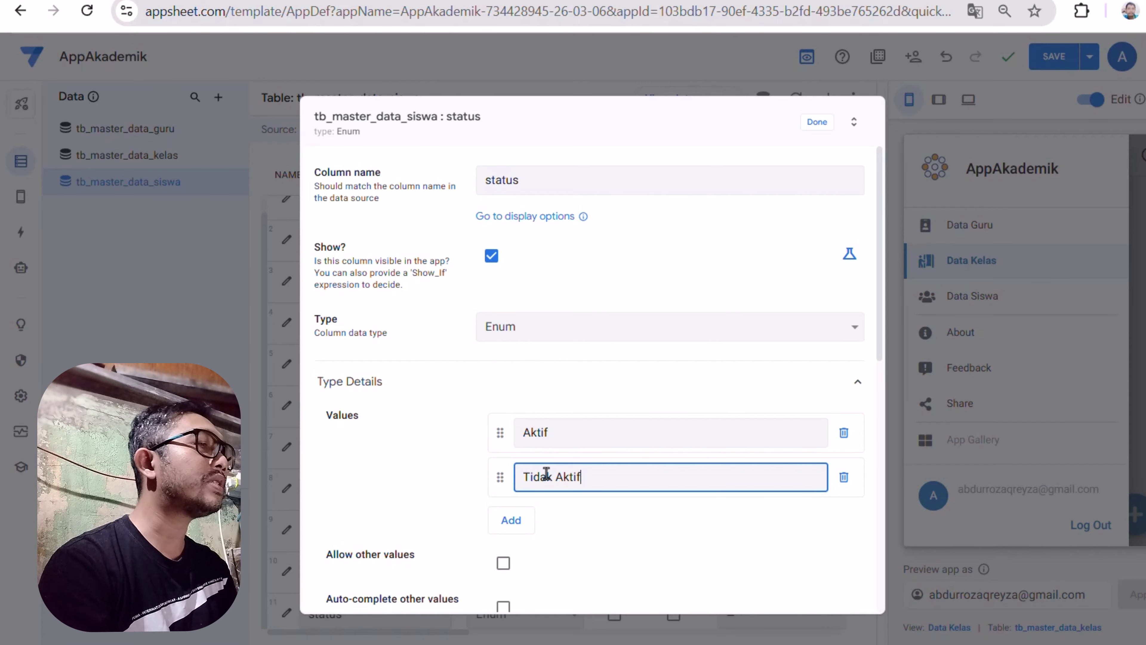
scroll(451, 495, down, 4)
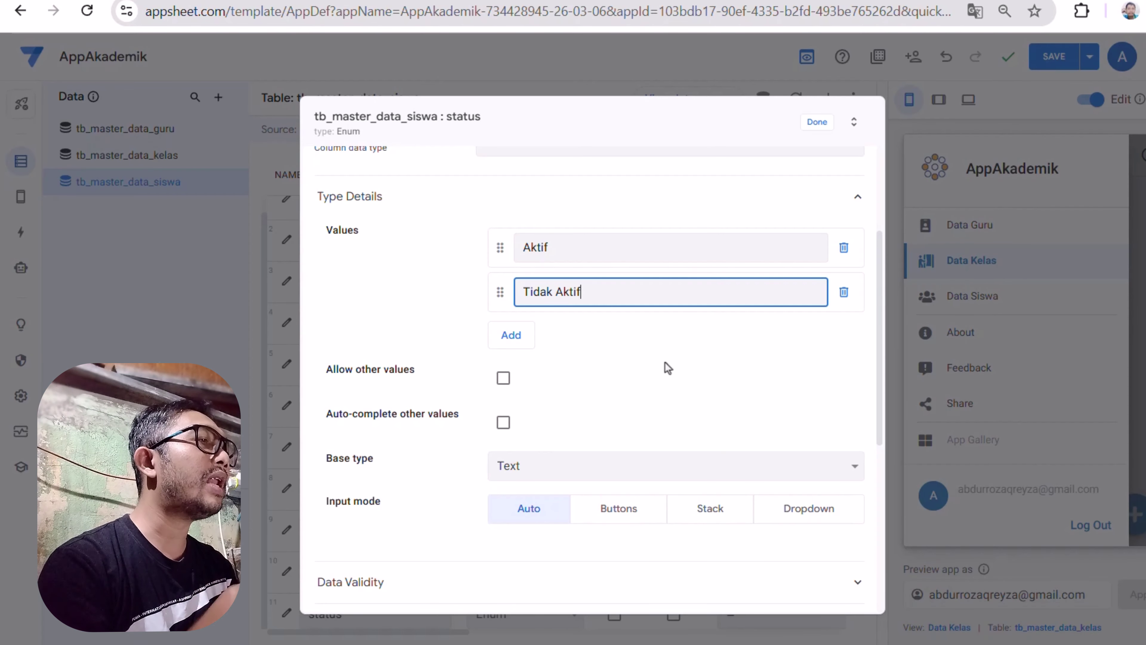
click(816, 122)
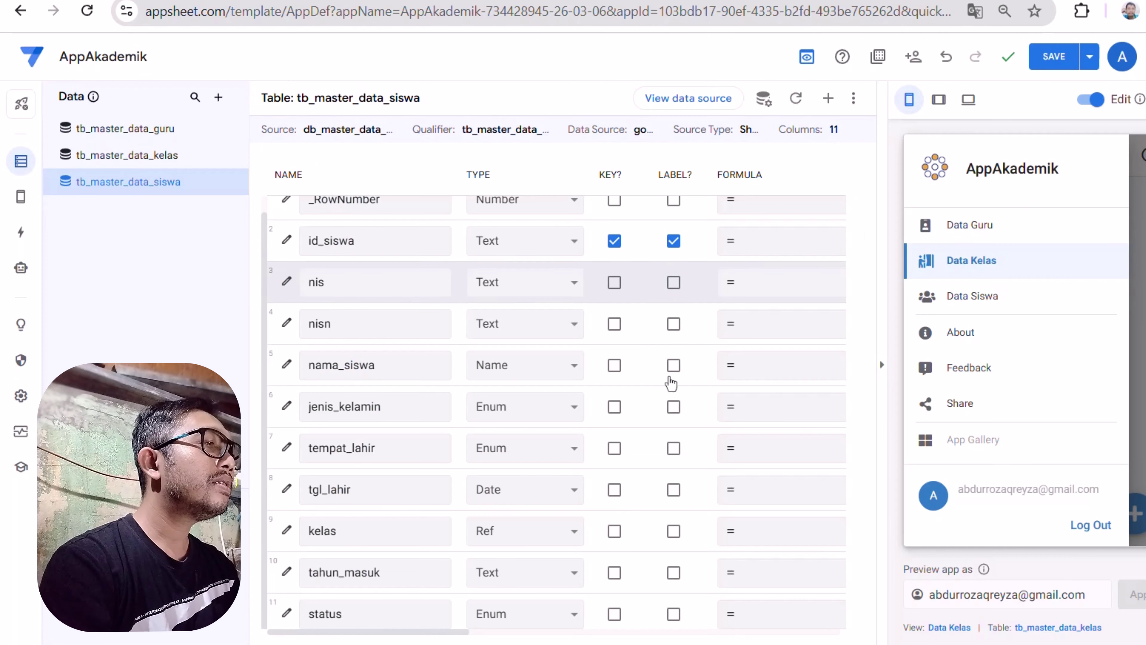
Step: Save the app and open a new Data Siswa entry form in the app preview
click(1056, 57)
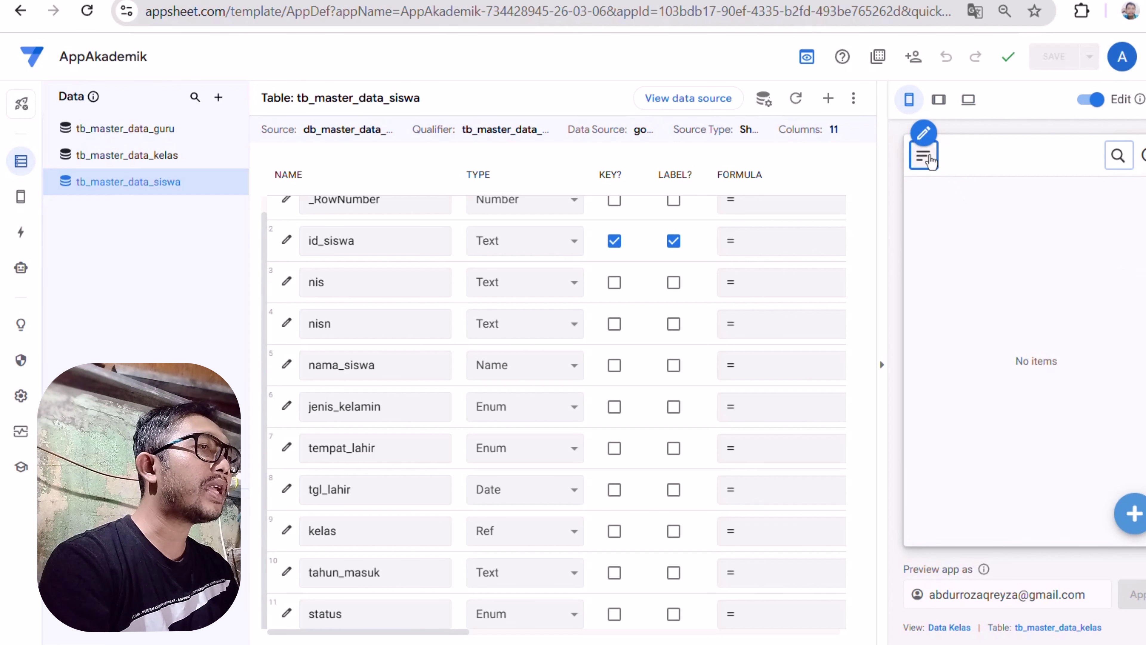
click(928, 158)
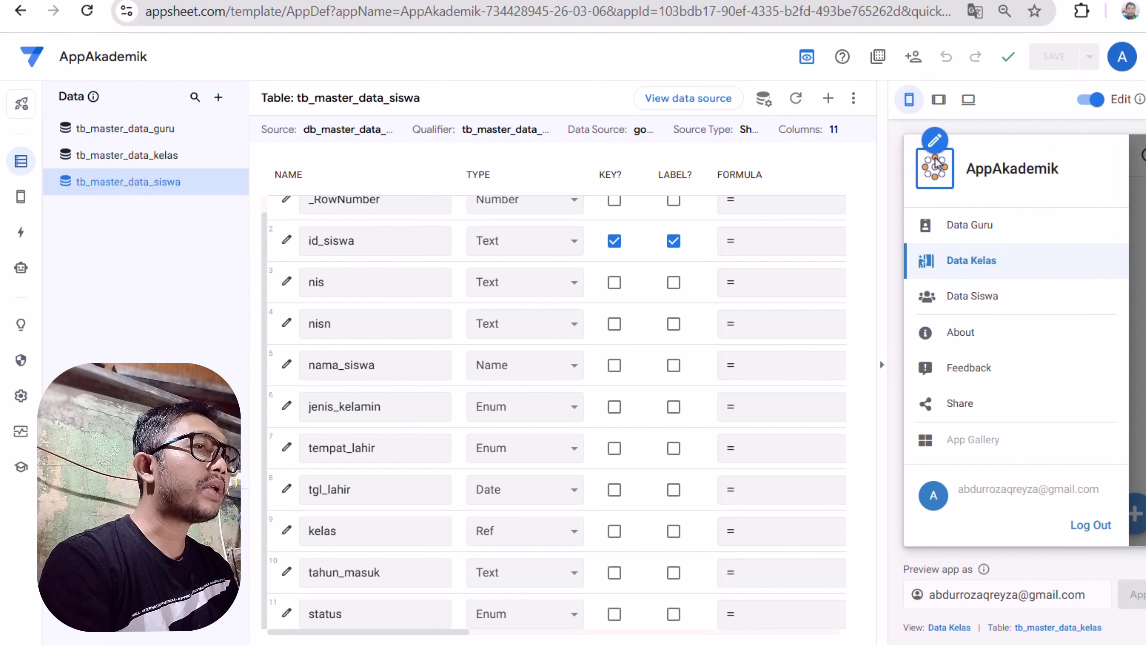
click(967, 291)
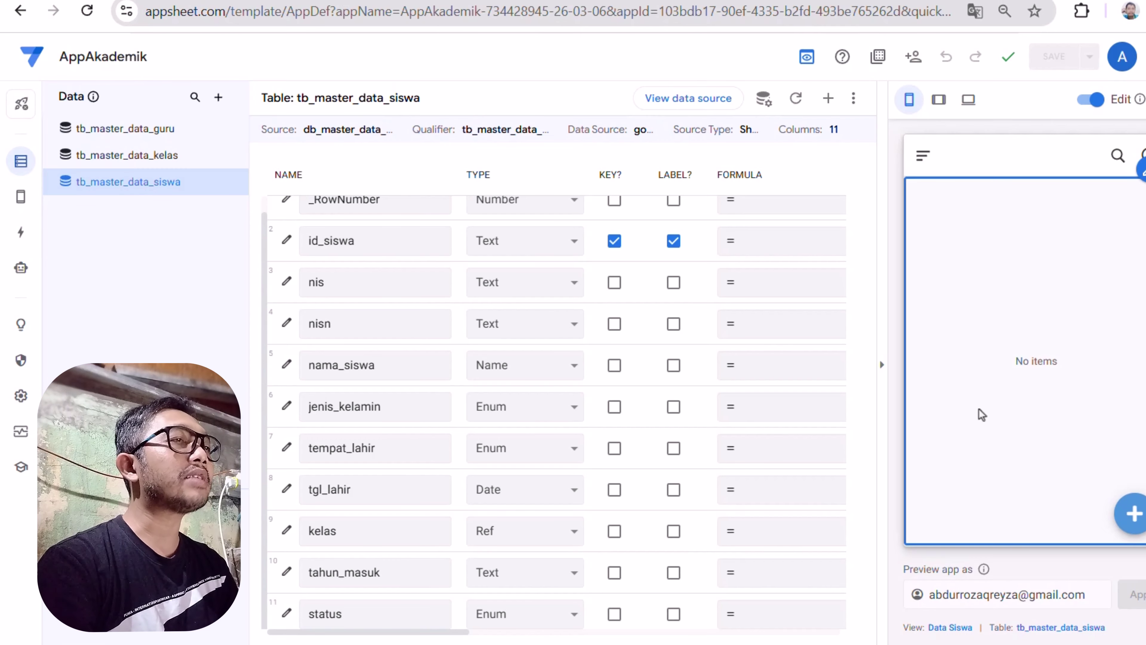
mouse_move(1132, 509)
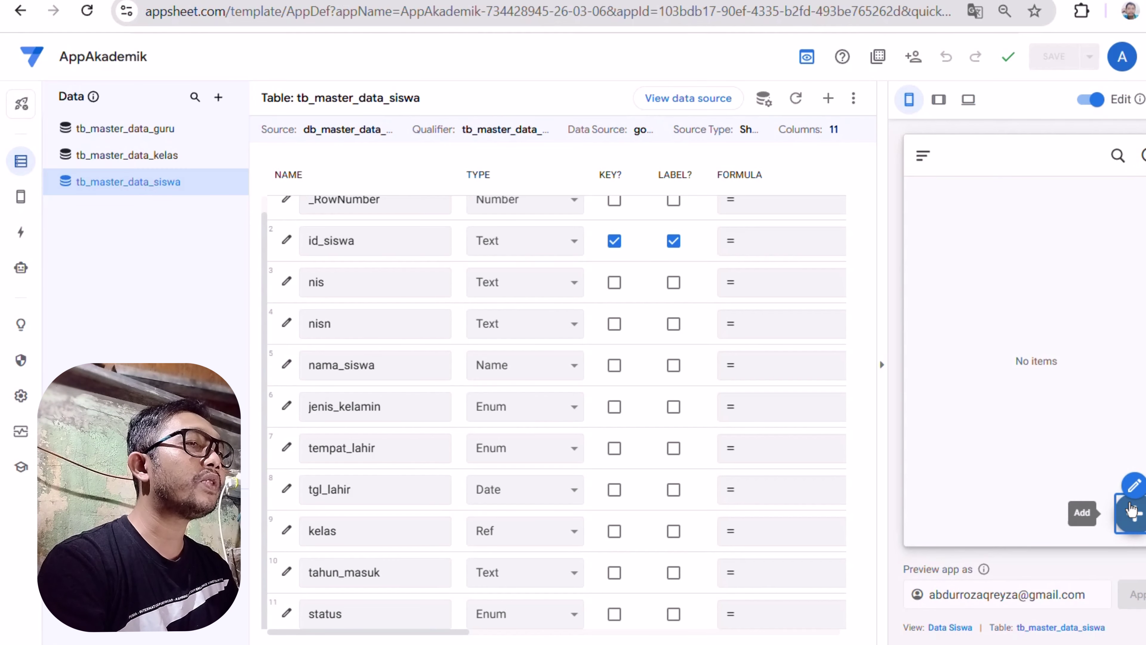
click(1131, 509)
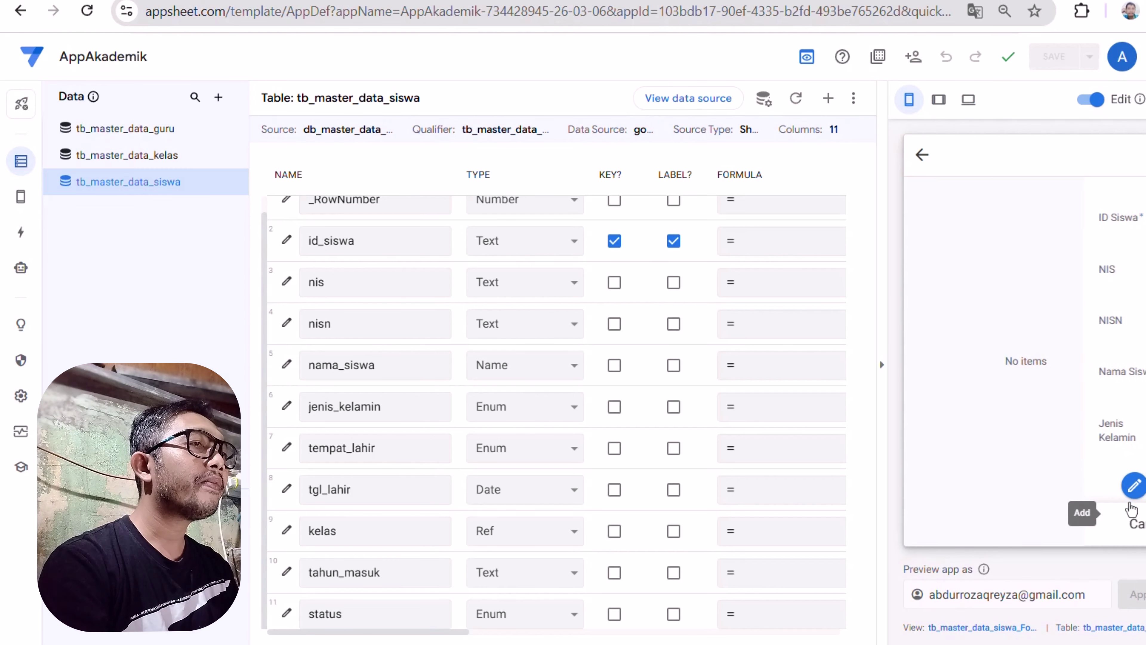
Step: Examine the fields of the new Data Siswa form alongside the columns' initial value and display name settings
scroll(967, 375, down, 8)
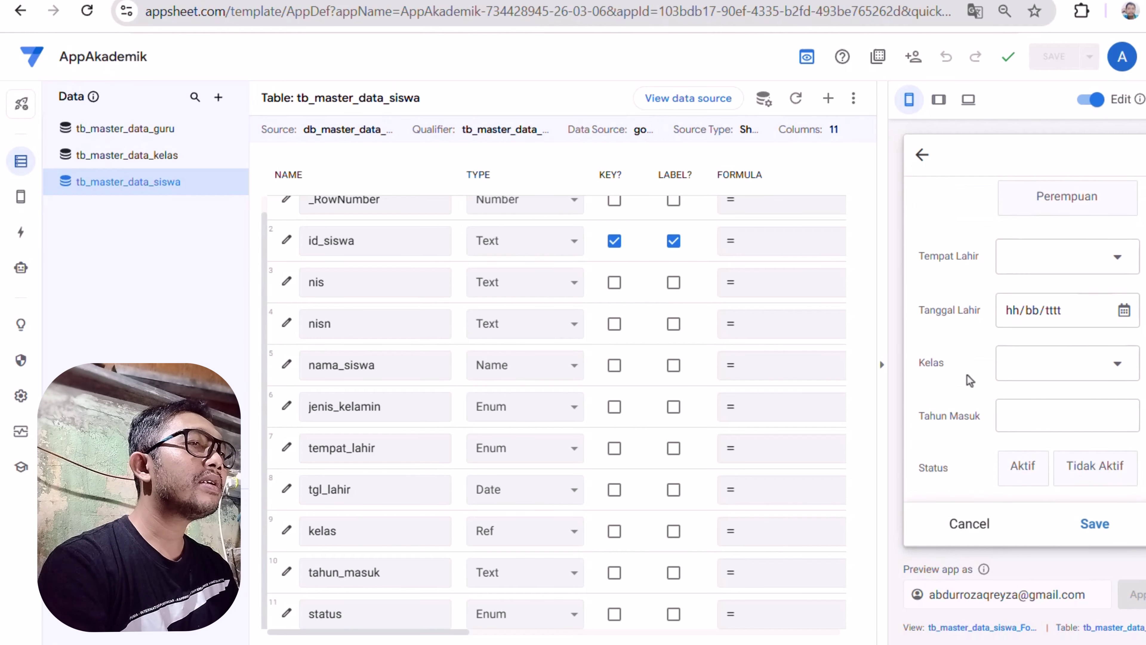
scroll(967, 375, up, 6)
scroll(967, 375, up, 2)
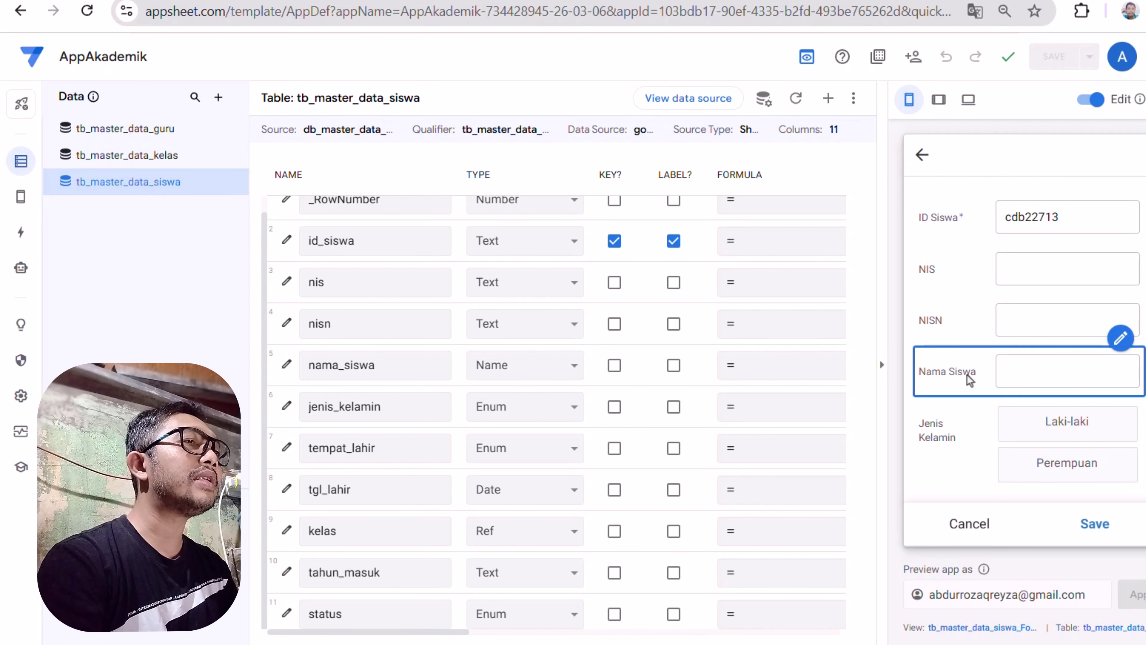
double_click(1033, 224)
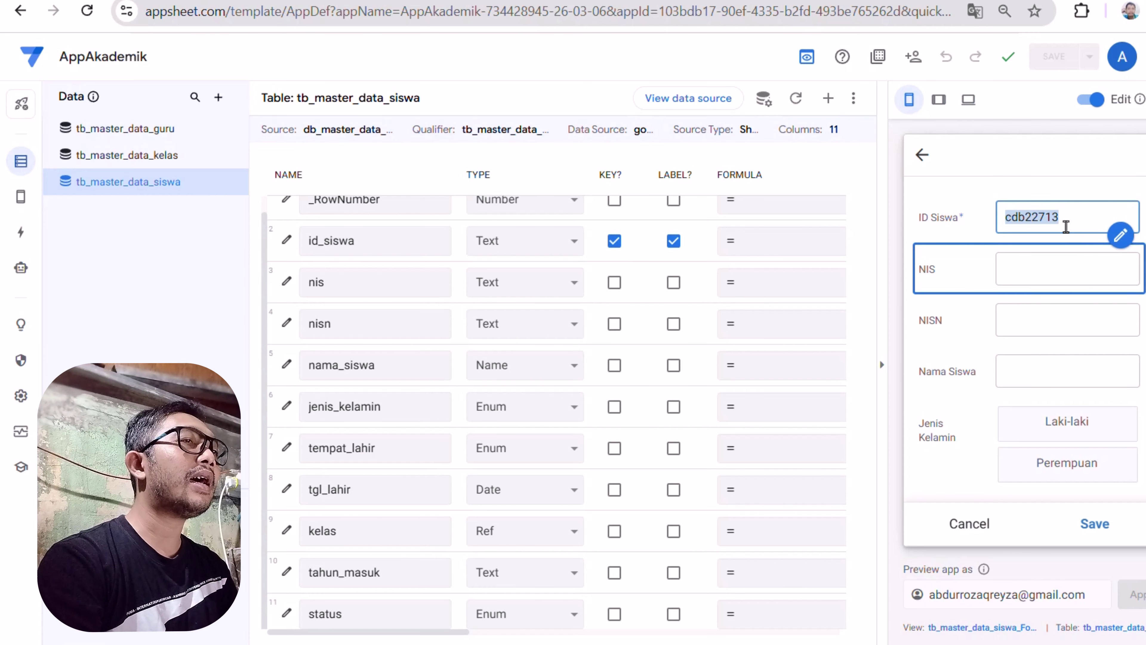
click(1066, 215)
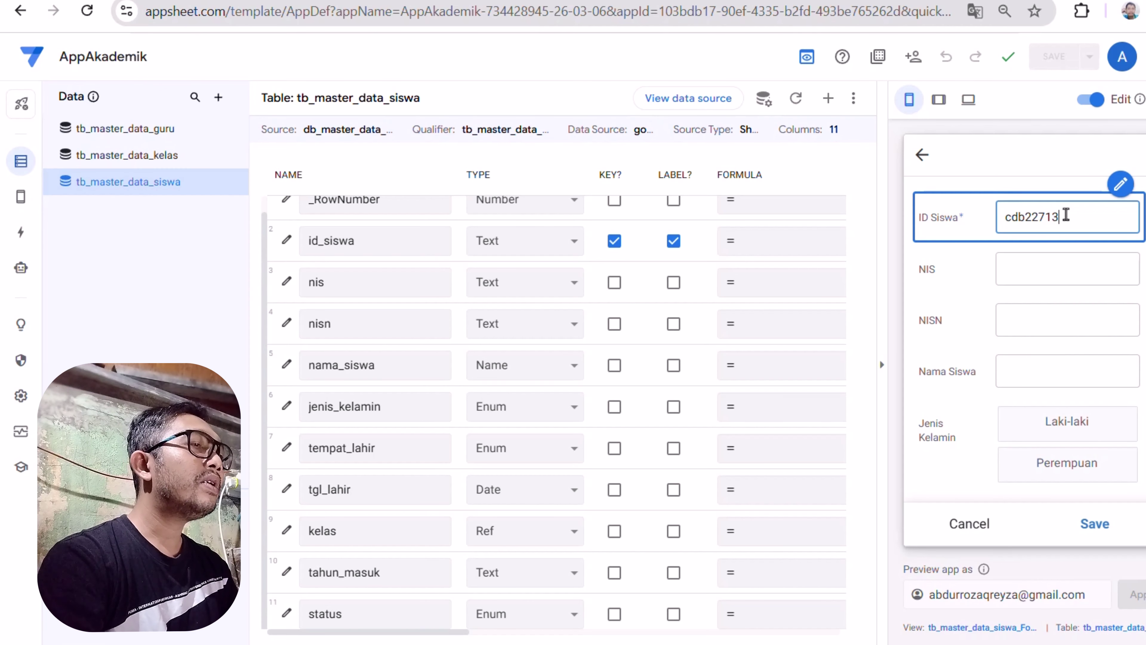
drag(425, 634, 643, 641)
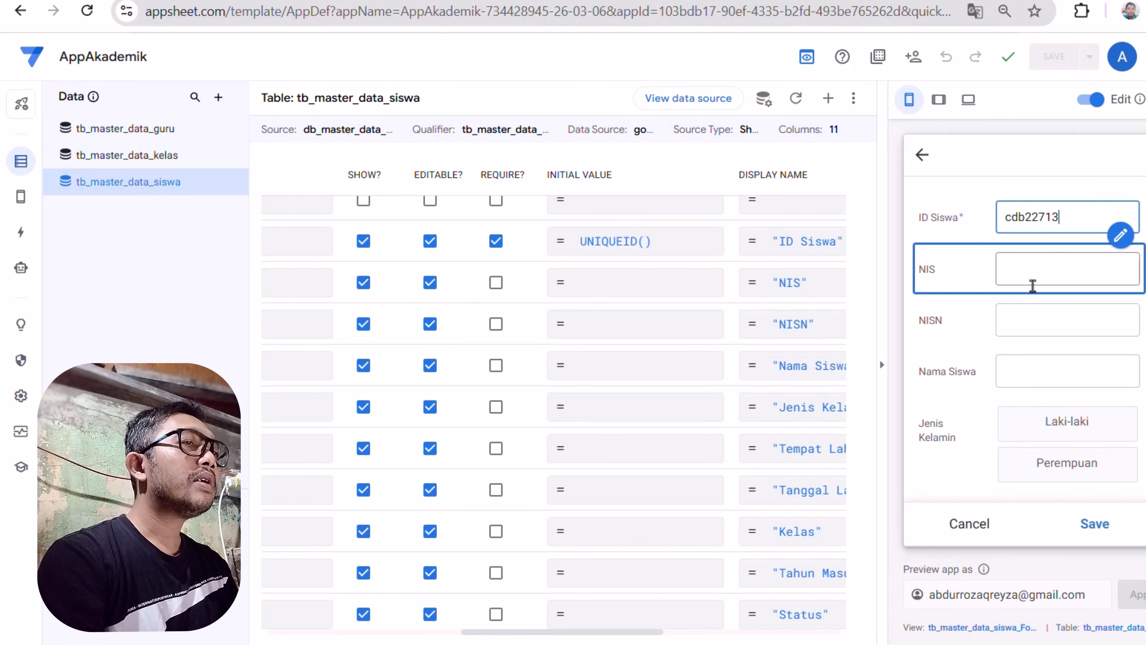
click(1033, 268)
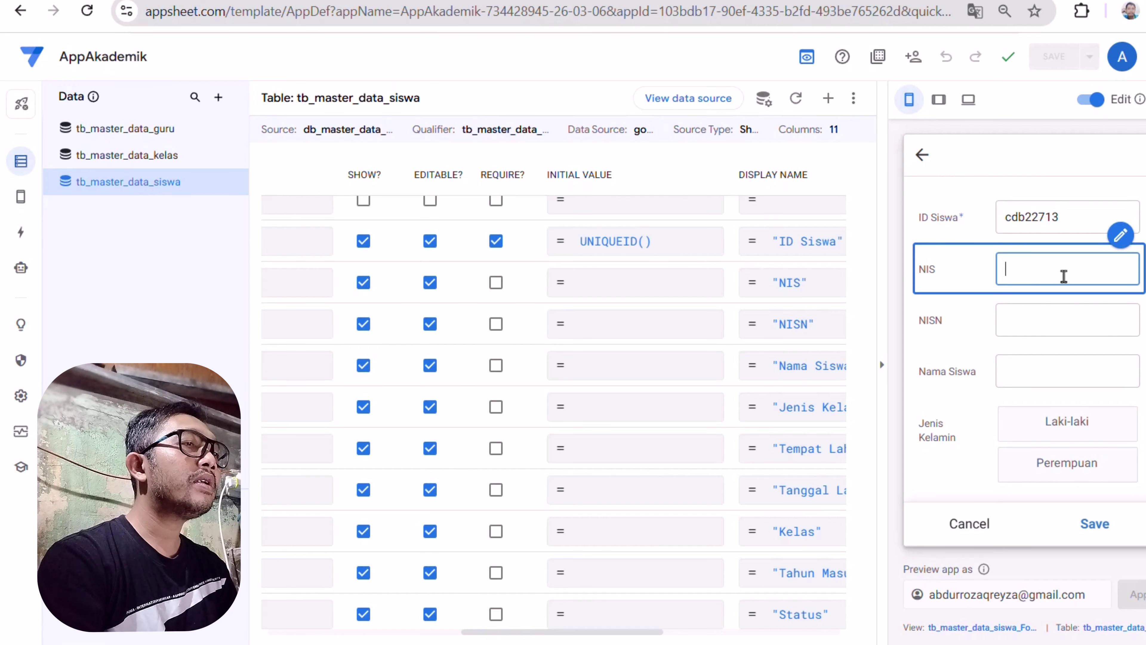
click(1049, 313)
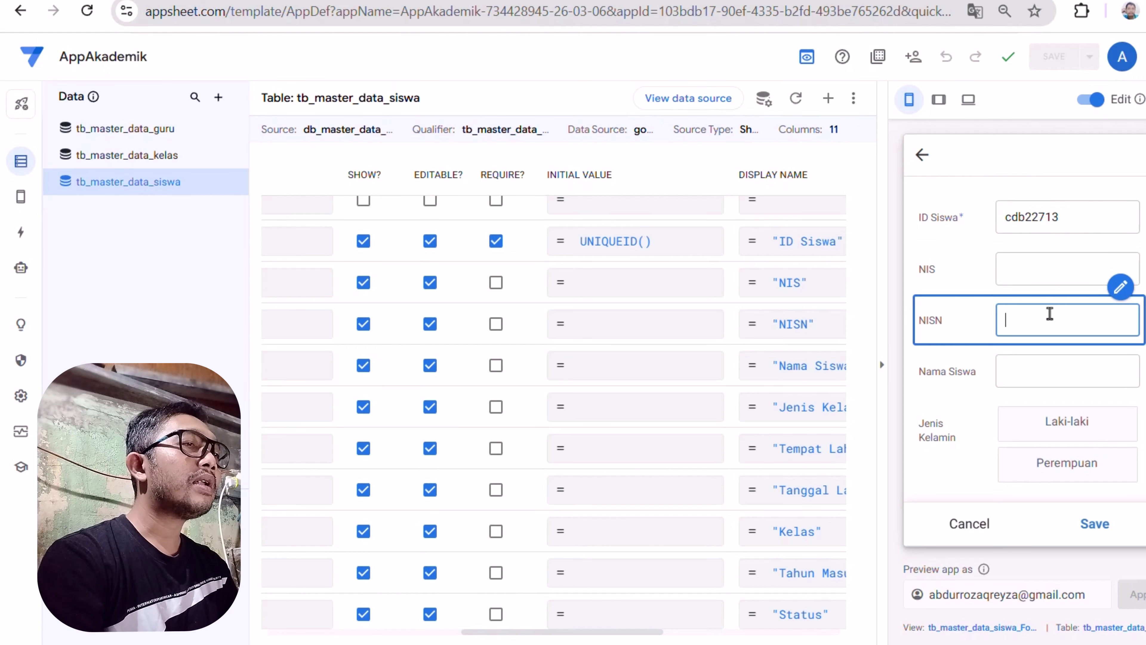
click(1044, 367)
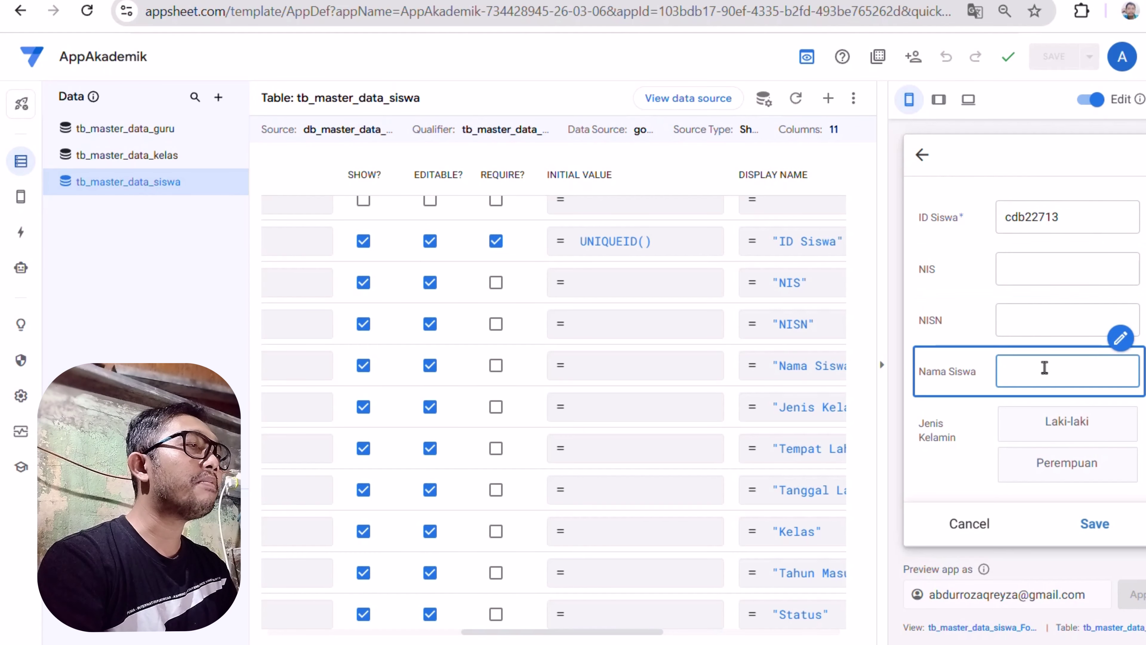
click(1044, 274)
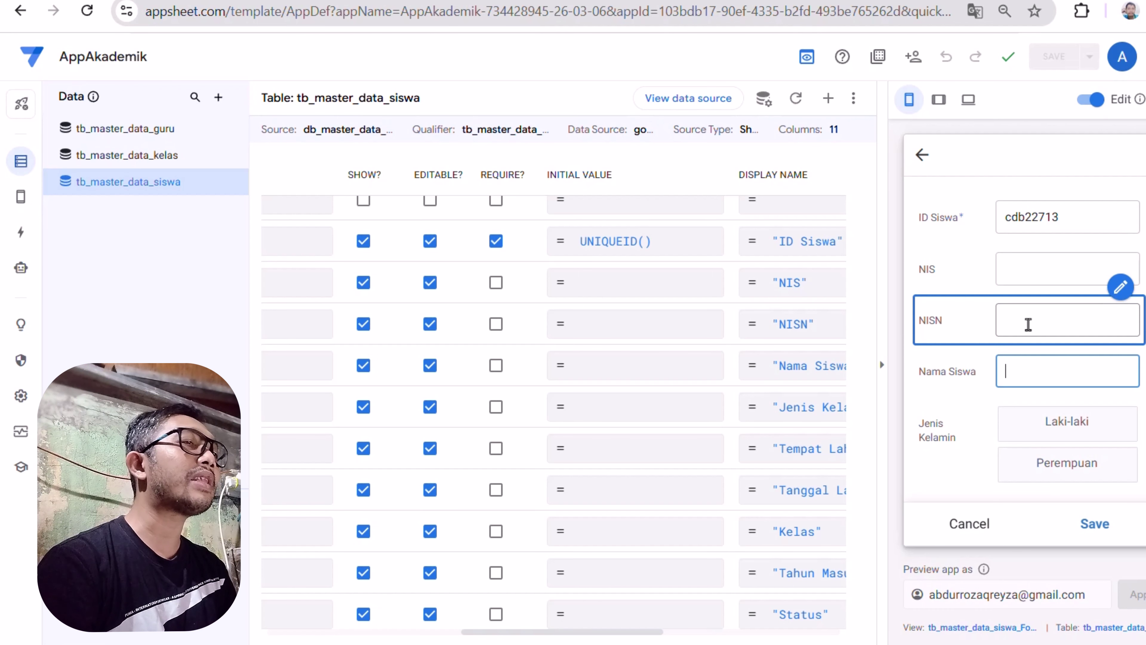
scroll(1028, 324, down, 4)
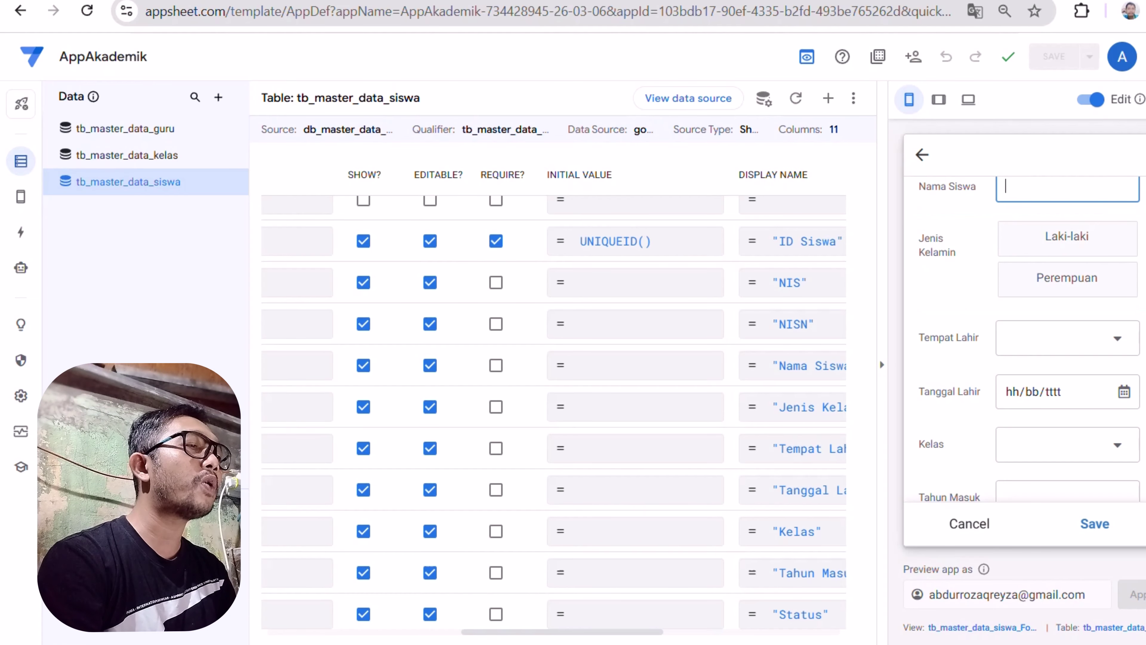
Step: Try the Dropdown input mode for the jenis_kelamin column and check its choices in the preview form
drag(614, 634, 367, 613)
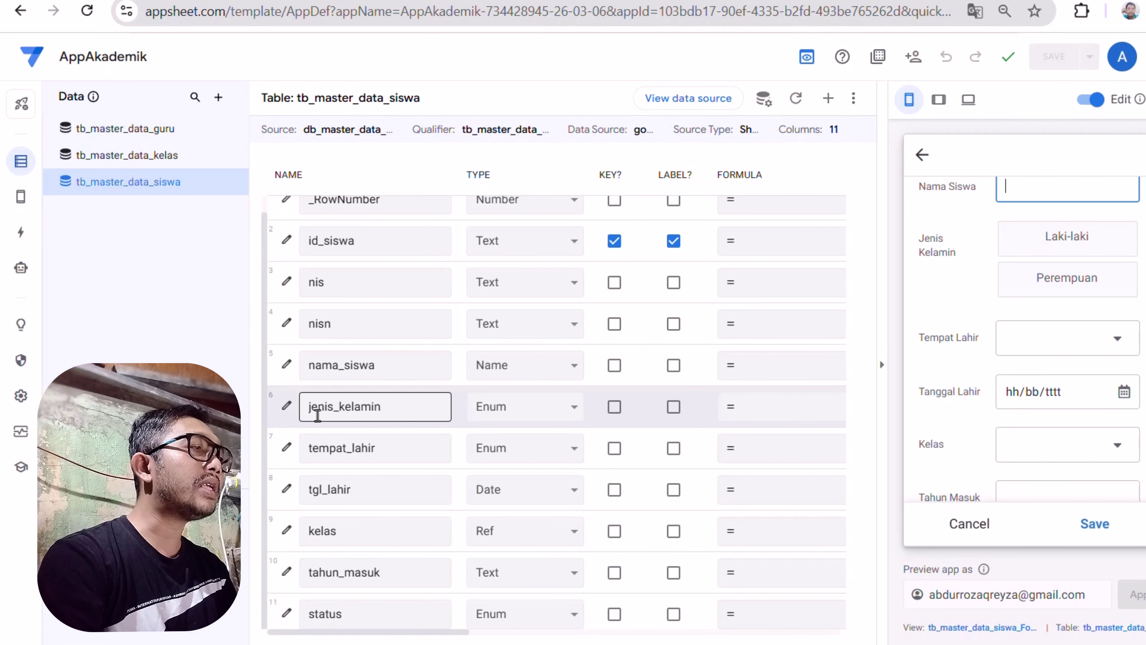
click(288, 406)
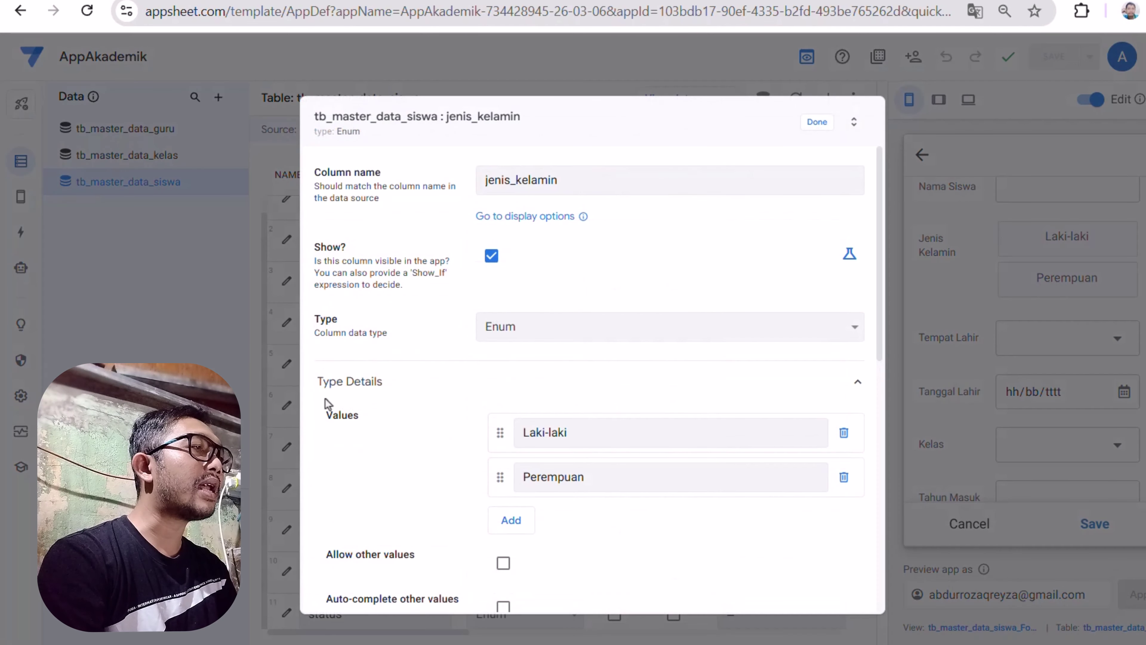
scroll(414, 402, down, 4)
scroll(415, 399, down, 4)
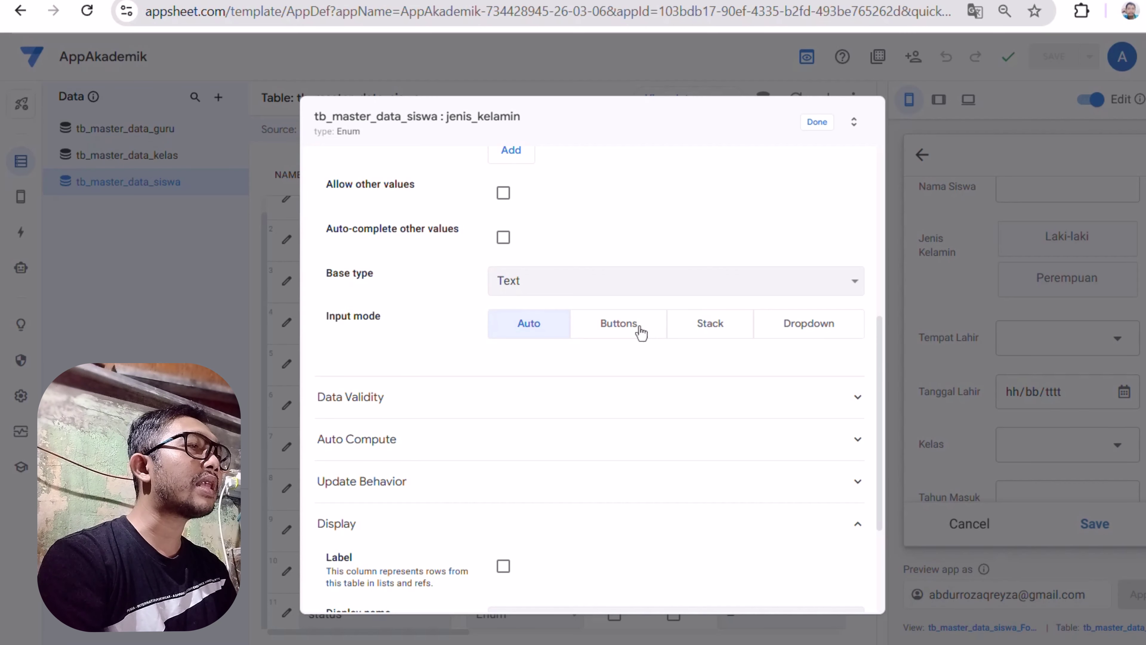
click(596, 331)
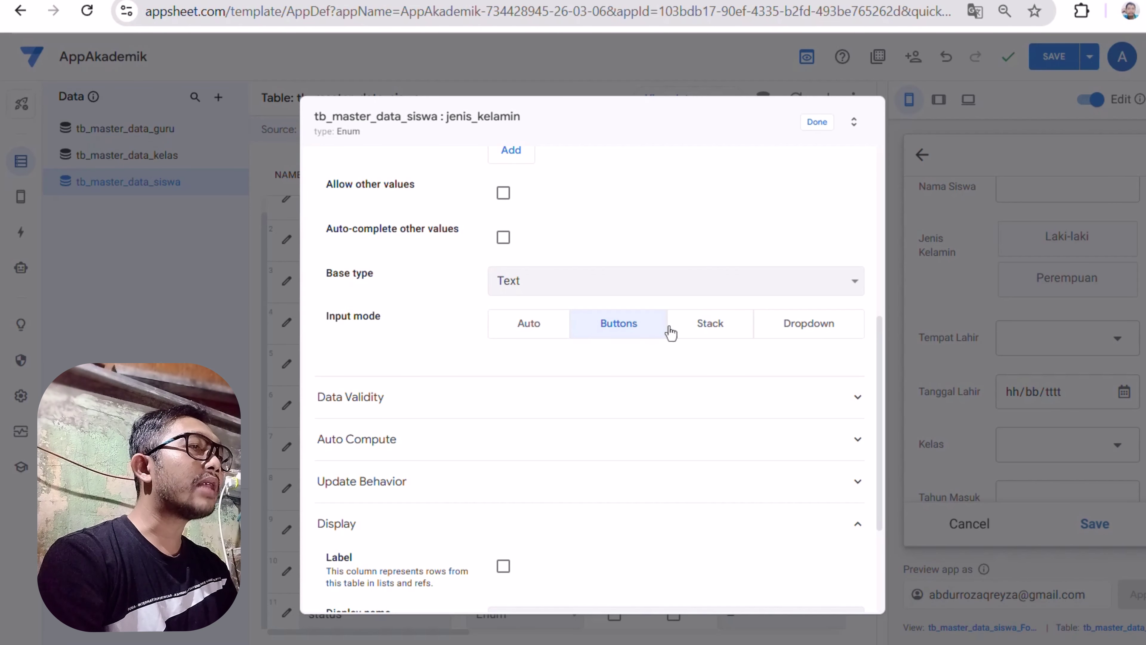
click(769, 330)
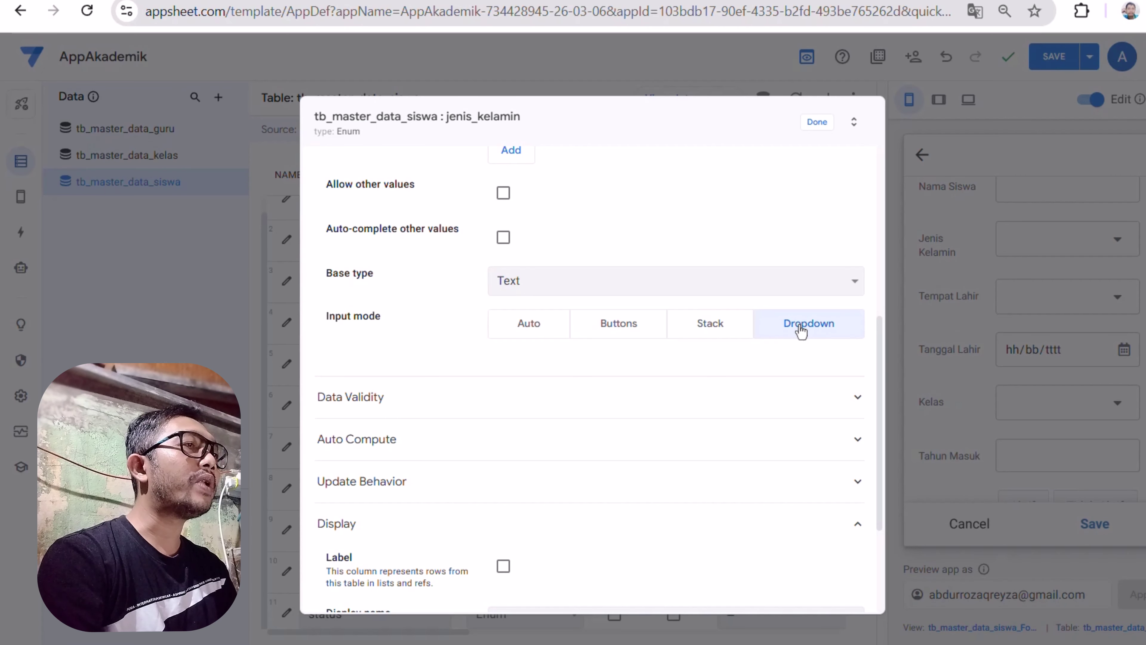
click(814, 122)
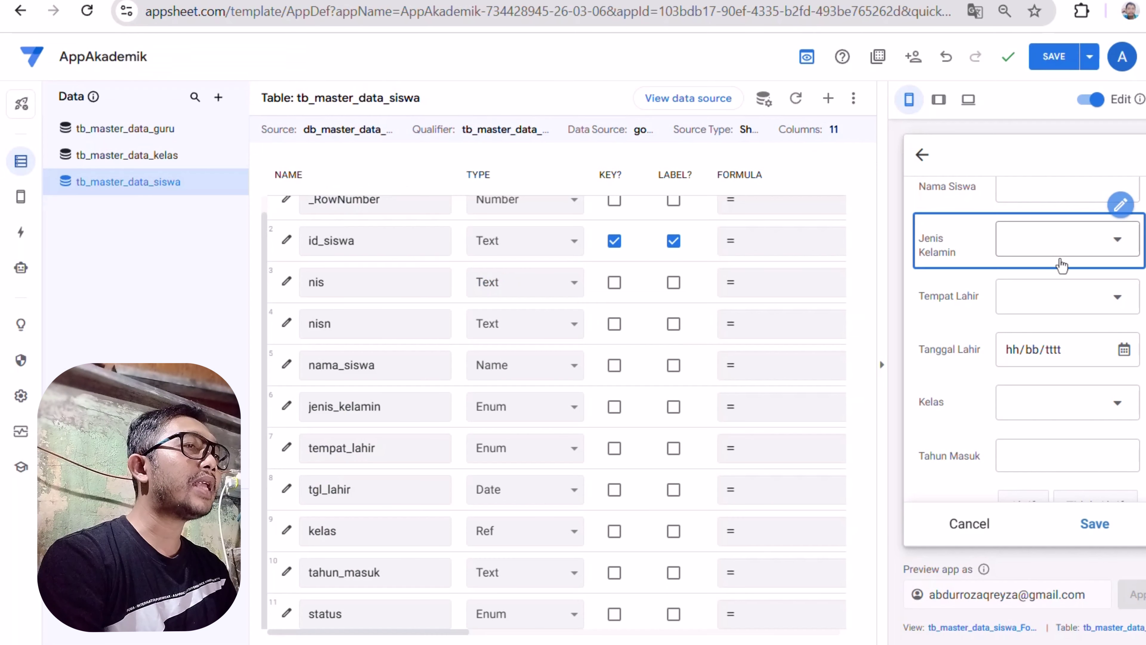
click(1112, 251)
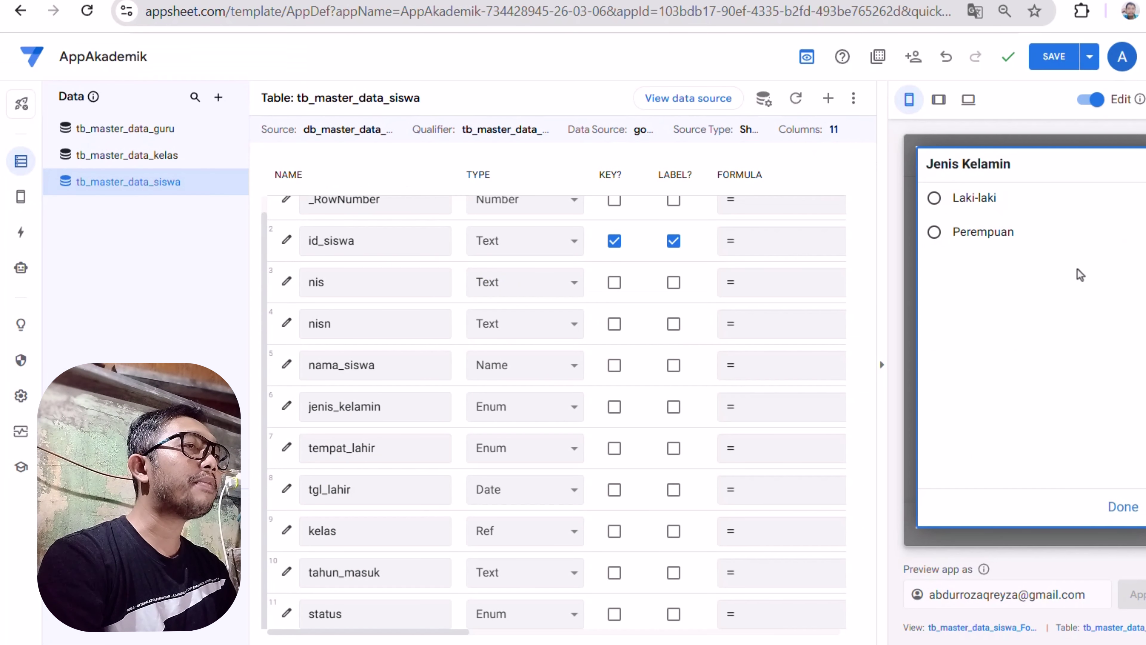
click(1115, 506)
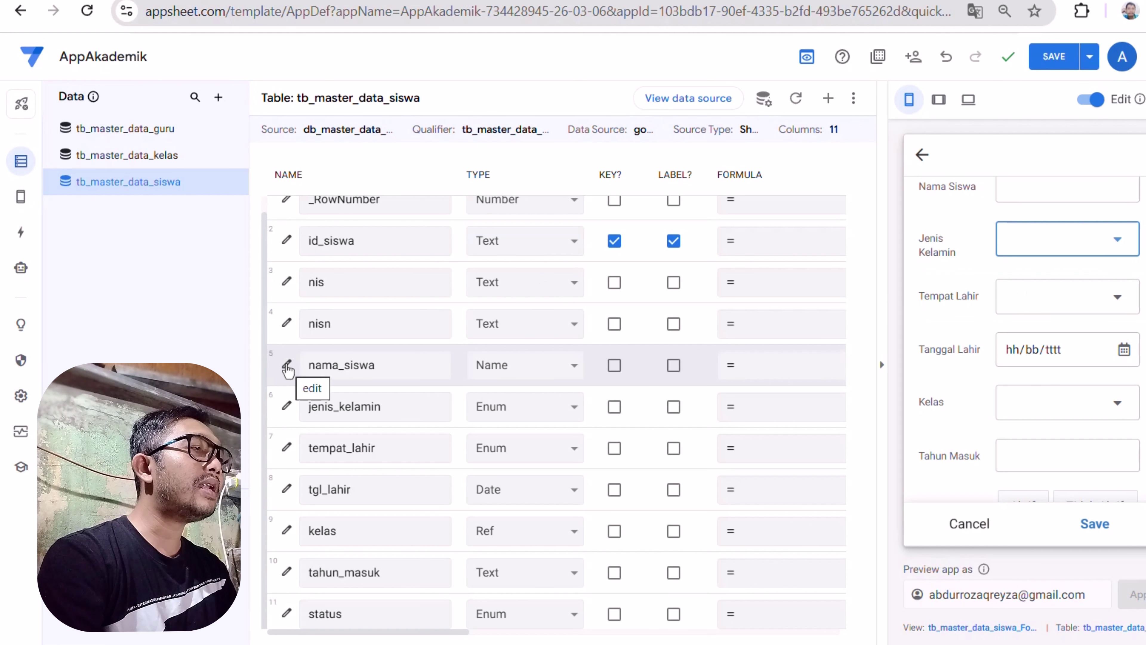
Step: Set the input mode of the jenis_kelamin column to Buttons and close its settings
click(288, 409)
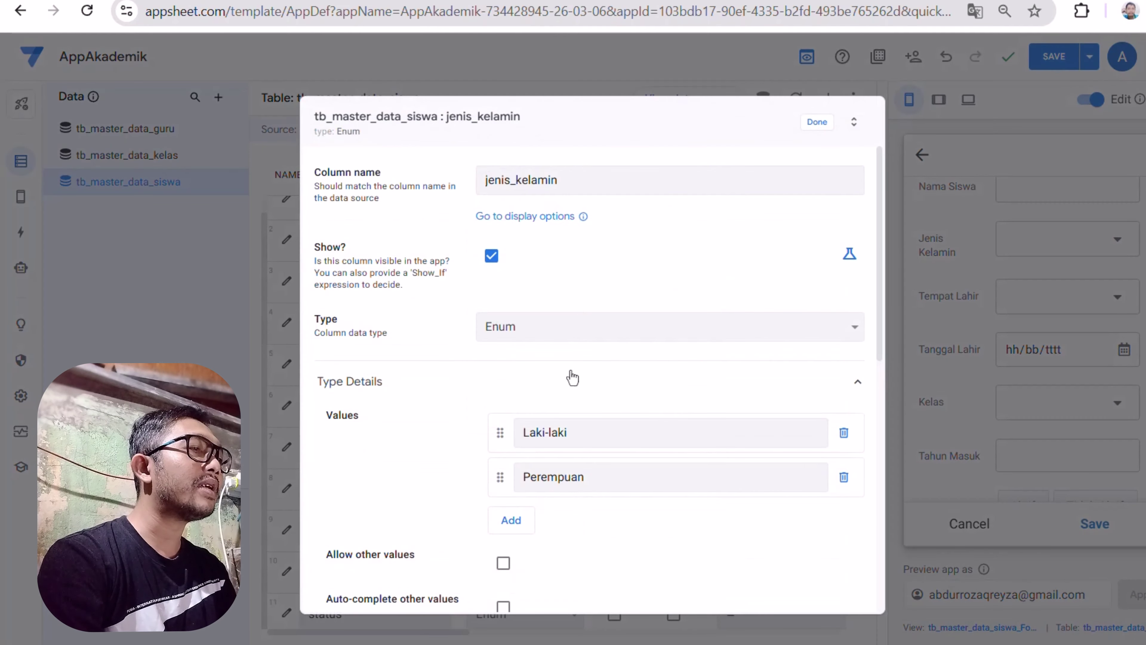
scroll(619, 437, down, 2)
scroll(618, 438, down, 3)
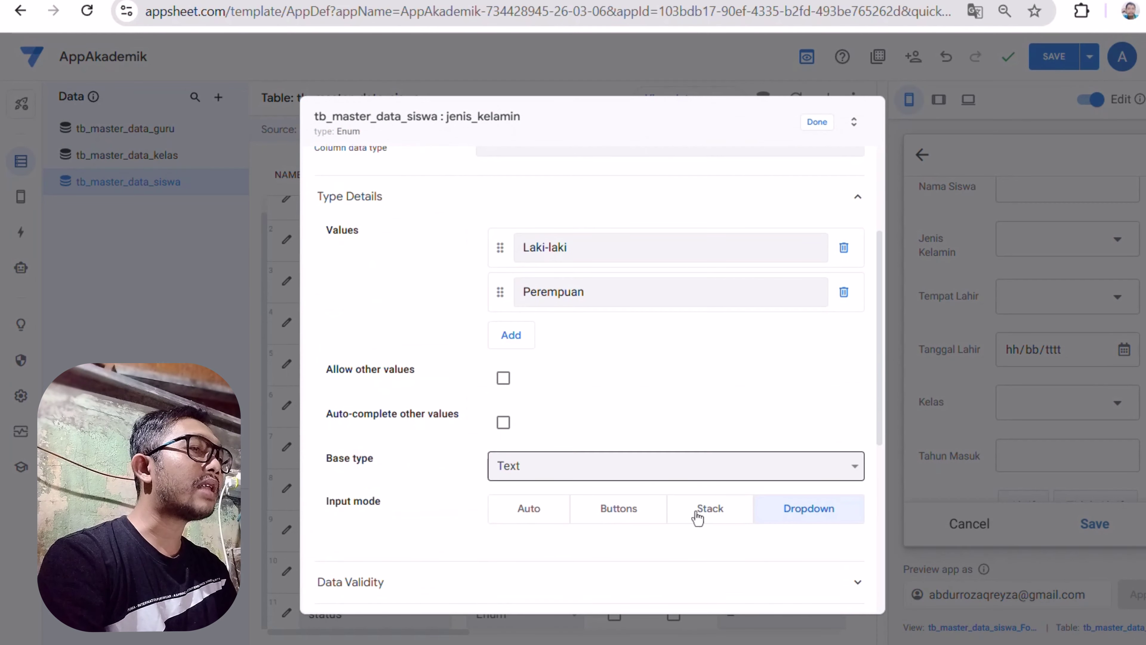
click(622, 512)
click(1085, 305)
Step: Test the Perempuan and Laki-laki choices of Jenis Kelamin in the preview form, leaving Laki-laki selected
click(1037, 239)
click(1037, 288)
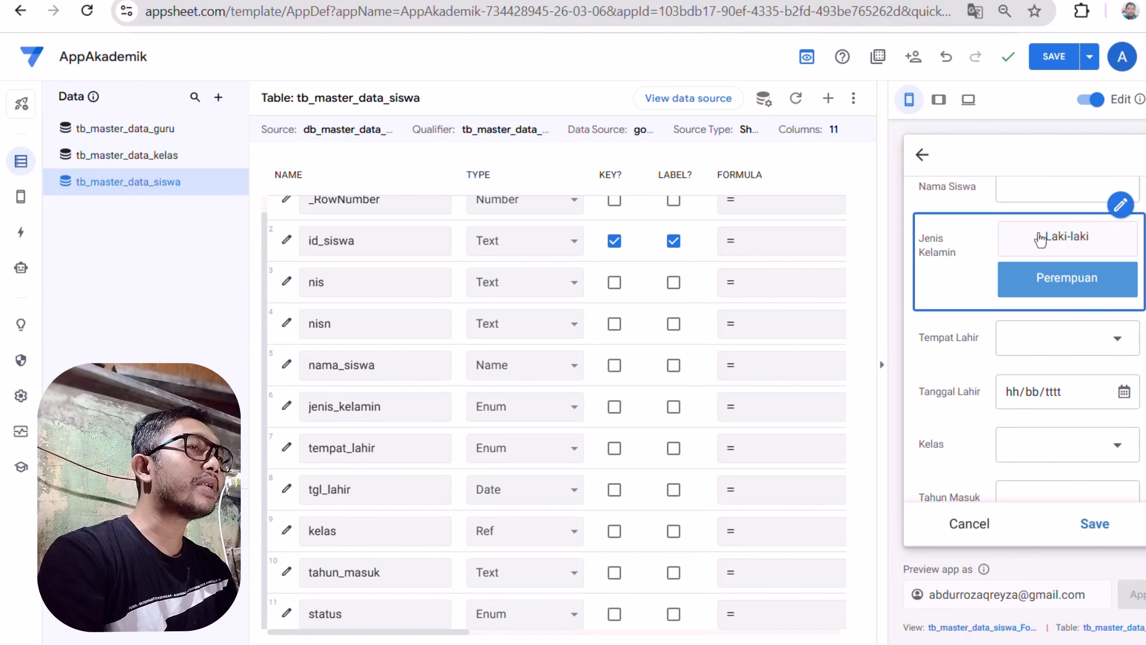
click(1038, 237)
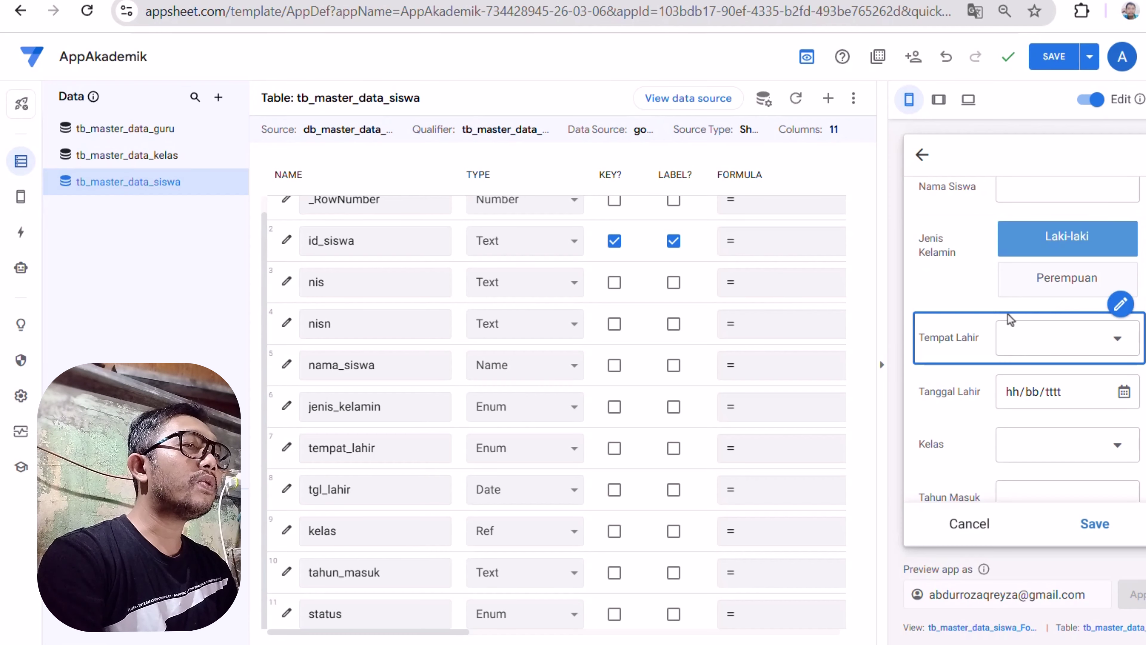
Step: Add Bekasi as a new value for Tempat Lahir in the preview form
click(1028, 343)
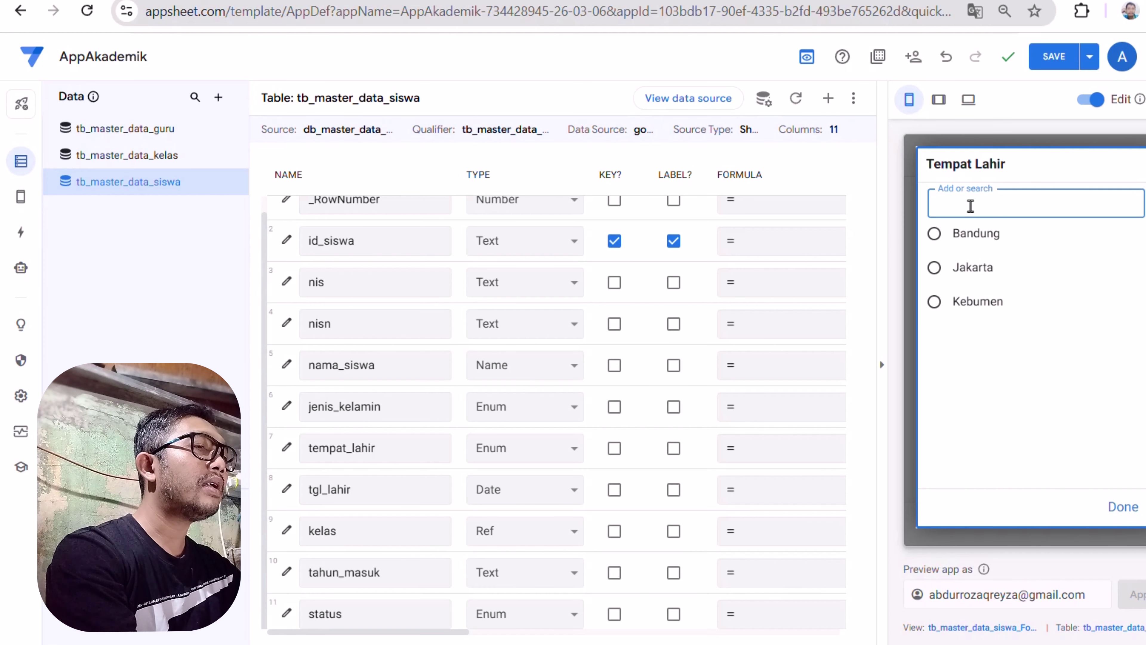
text(Bekasi)
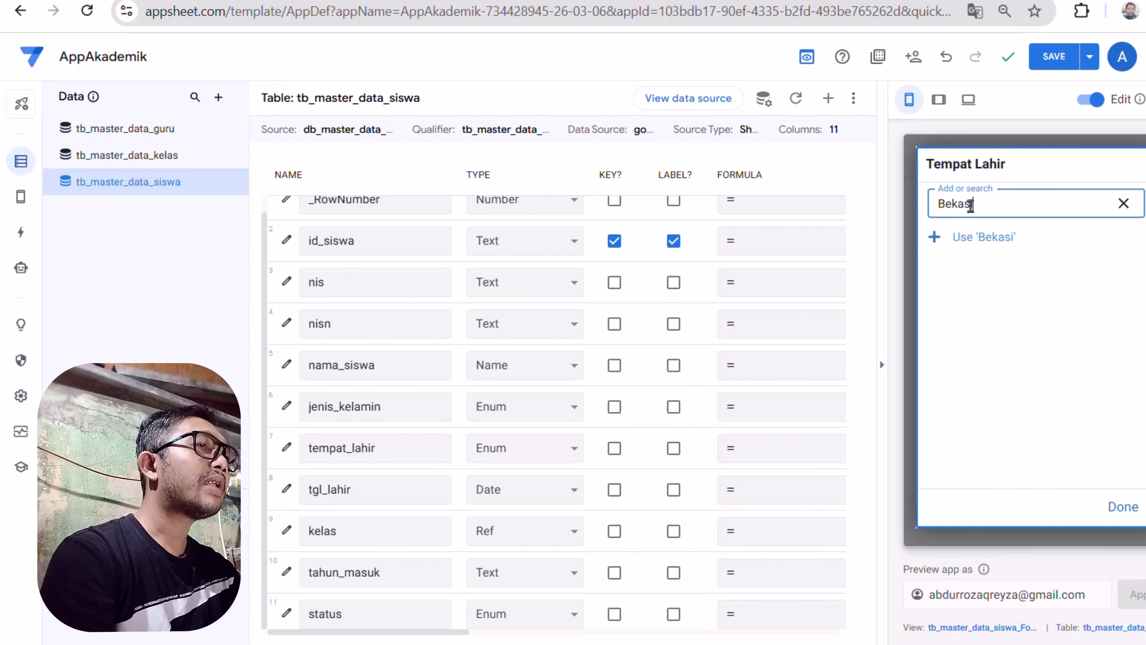
click(981, 246)
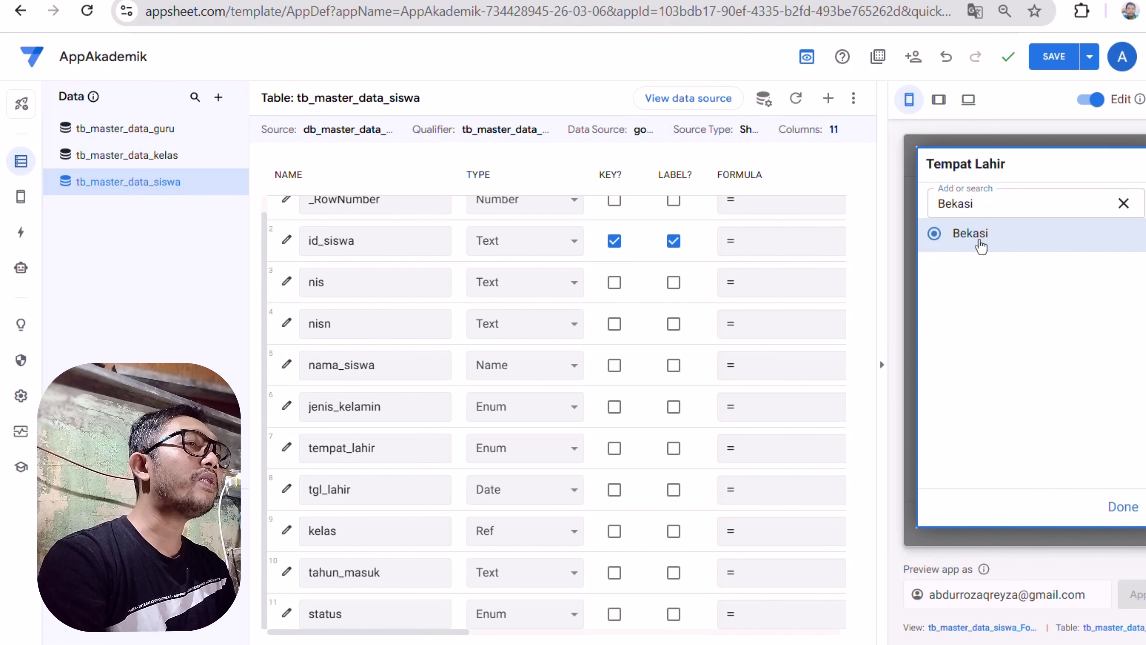
Step: Search the Tempat Lahir choices for "Bandung" and "bandung", clear the search and close the list
click(1038, 345)
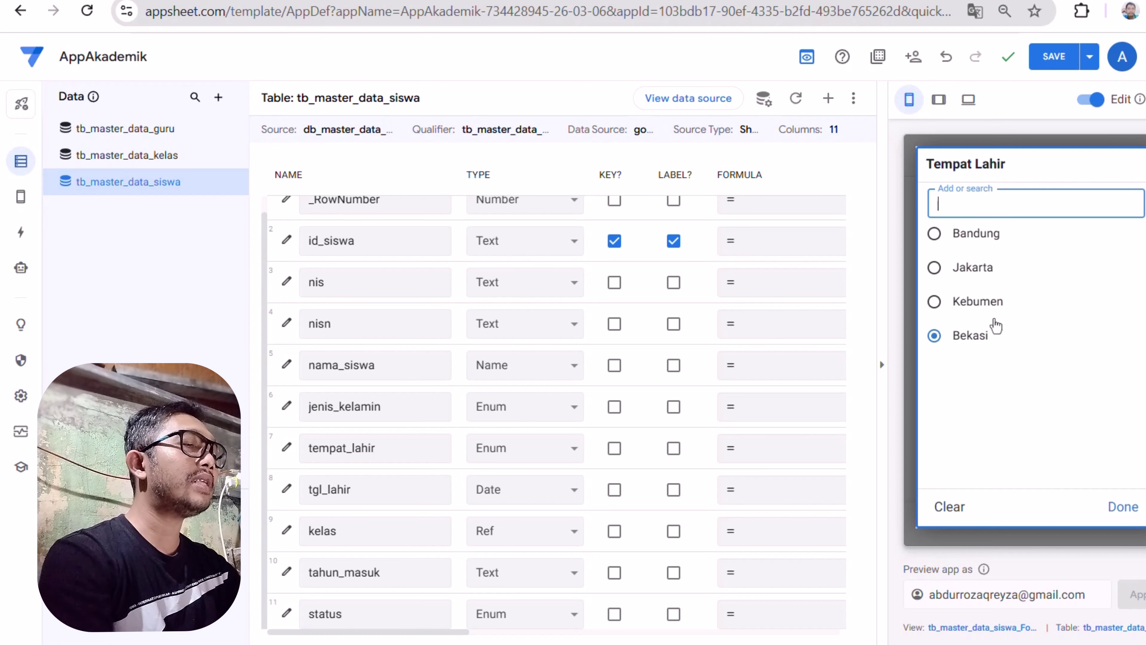
text(Bandung)
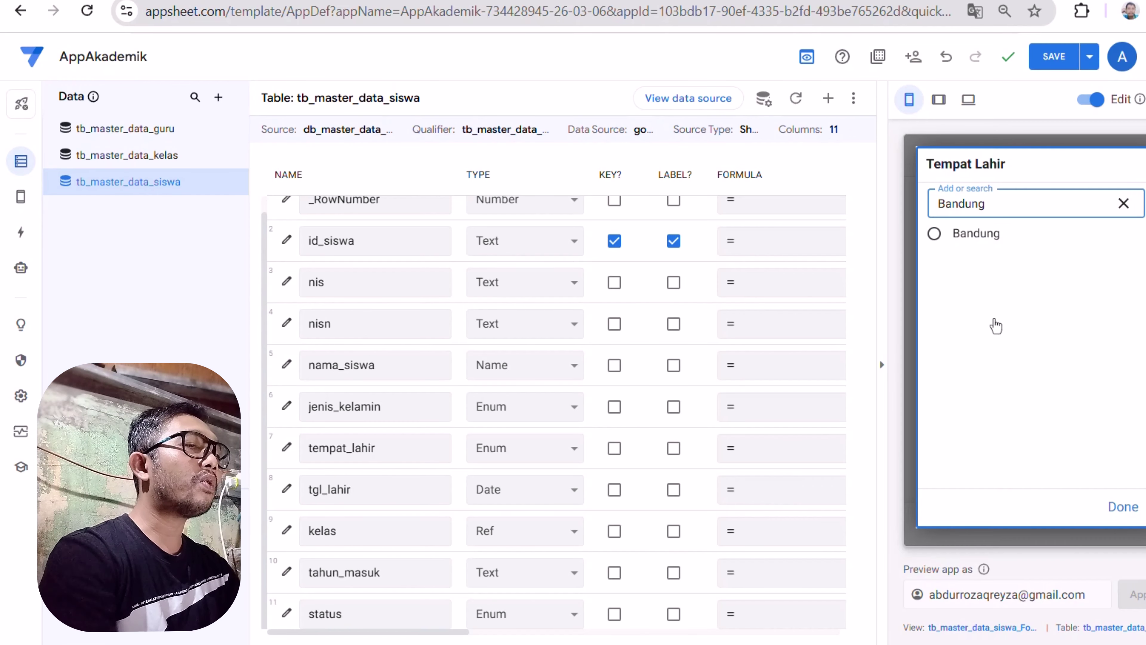
key(ctrl+a)
text(bandung)
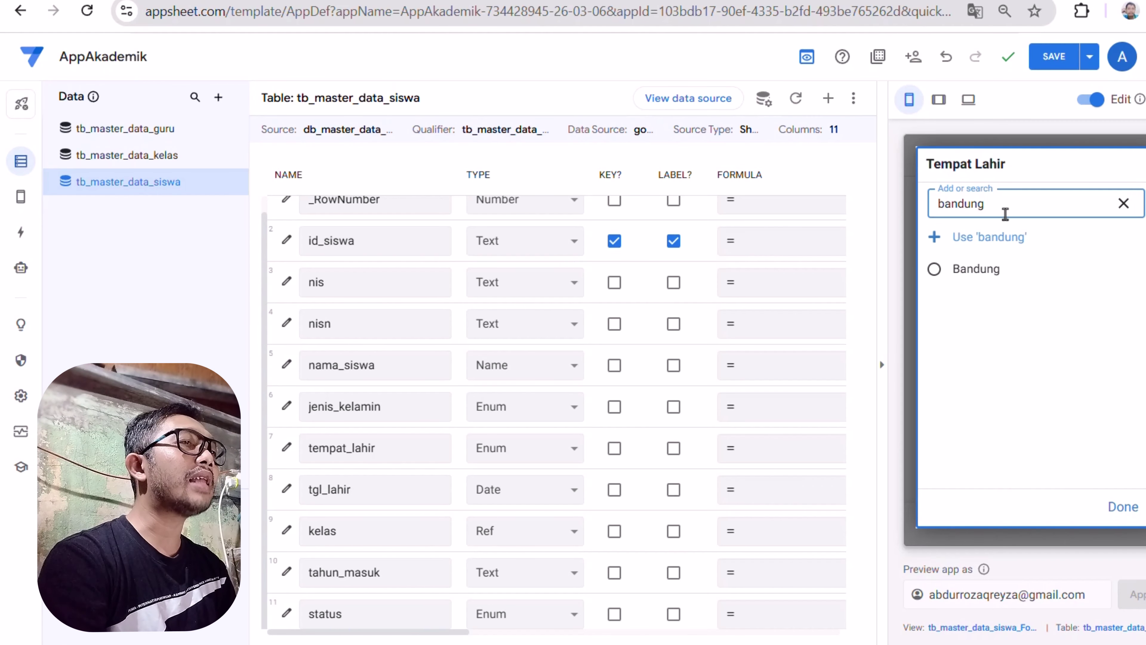
click(939, 226)
drag(987, 202, 912, 206)
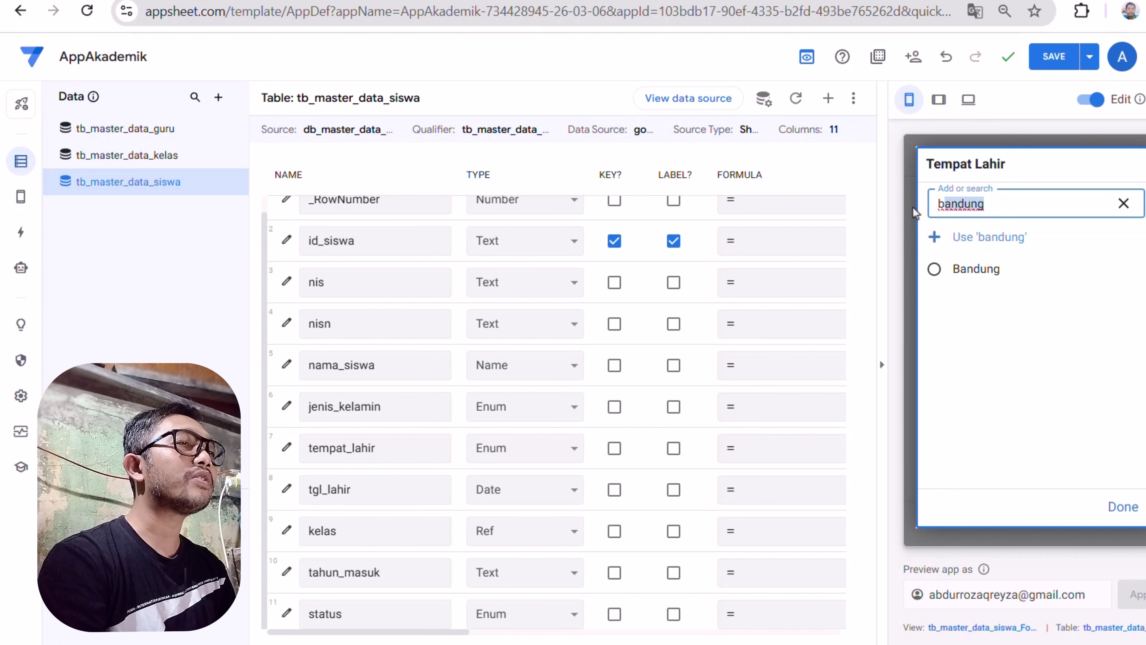
key(BackSpace)
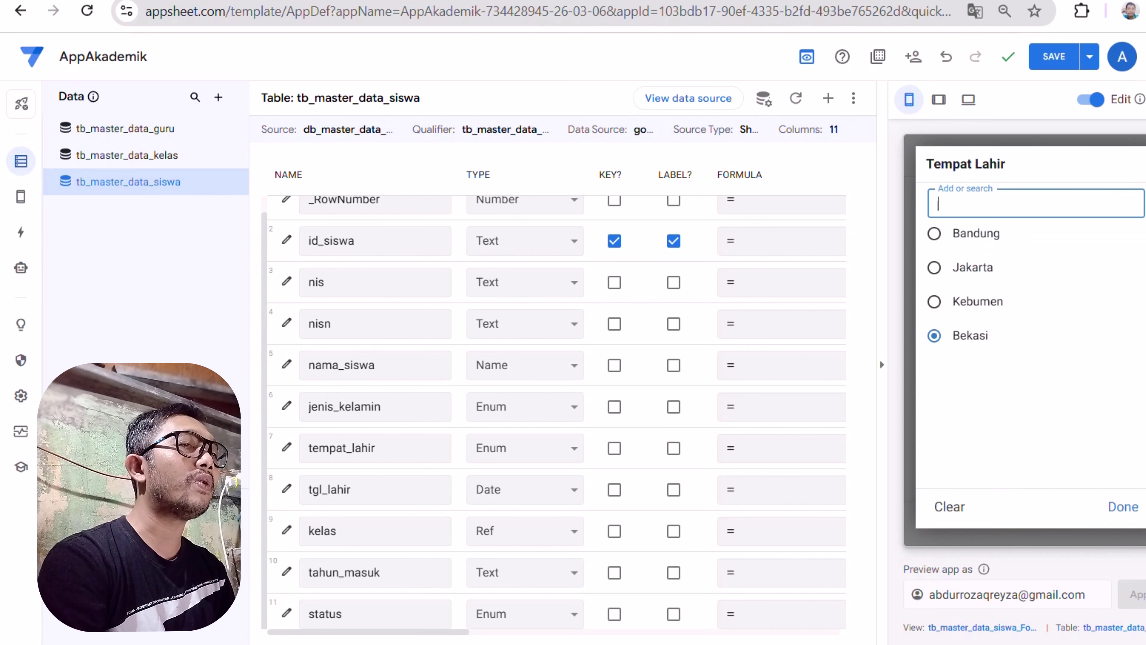
click(1119, 508)
Step: Check the Kelas choices in the preview form and examine the fields of its new class form, returning without adding a class
scroll(1048, 401, down, 2)
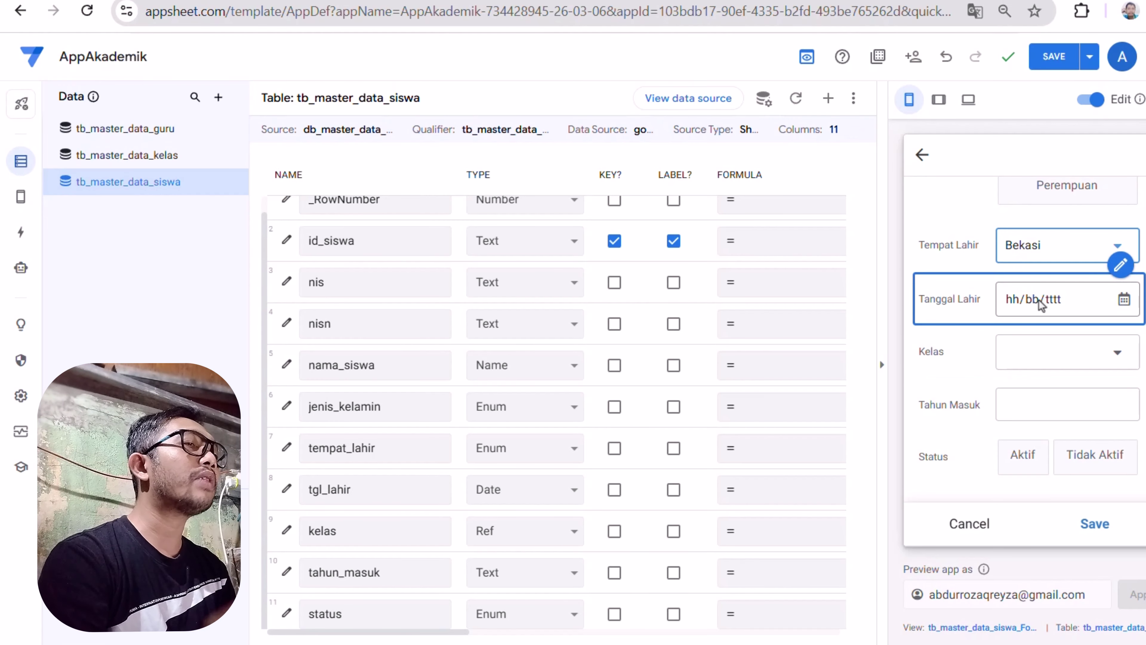
click(1056, 351)
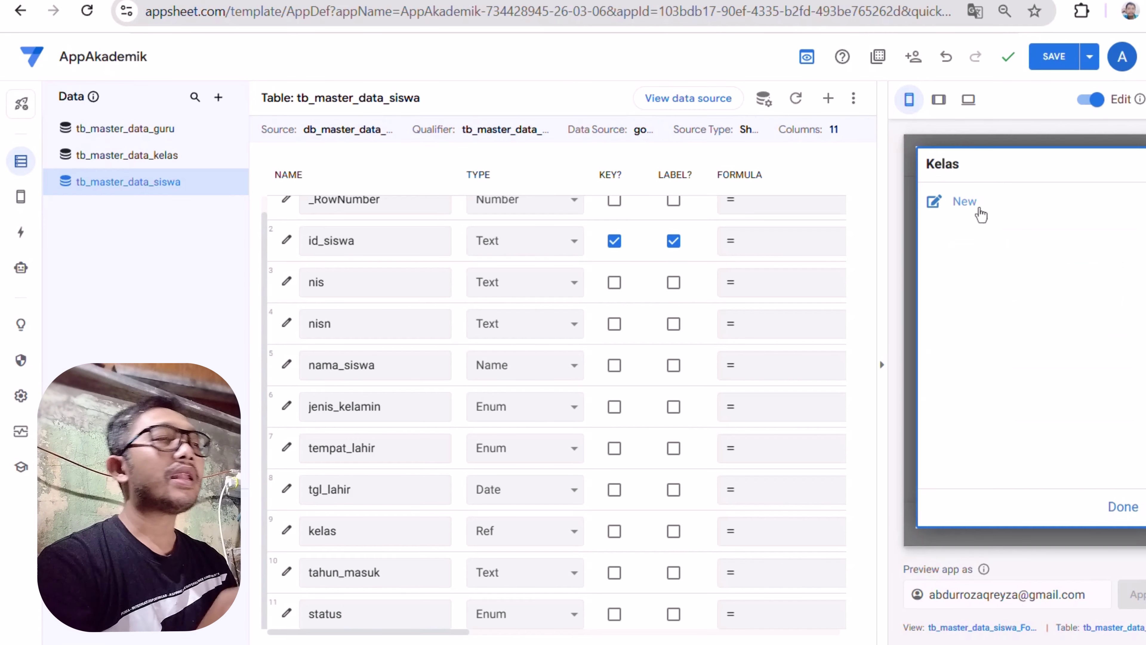
click(1122, 507)
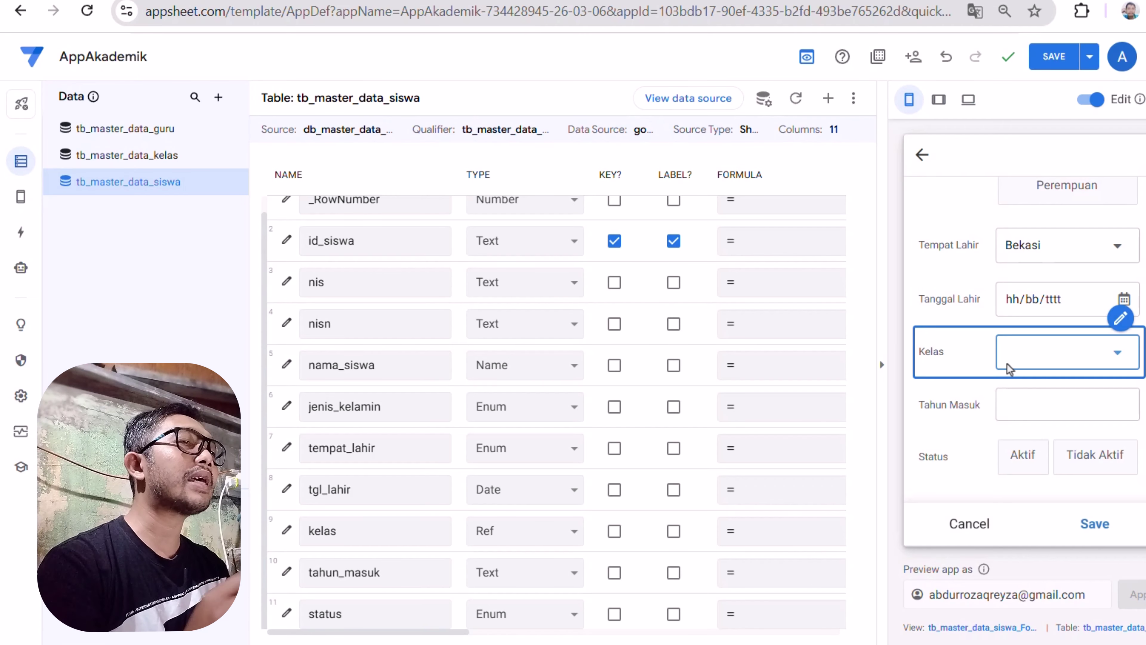
click(1038, 356)
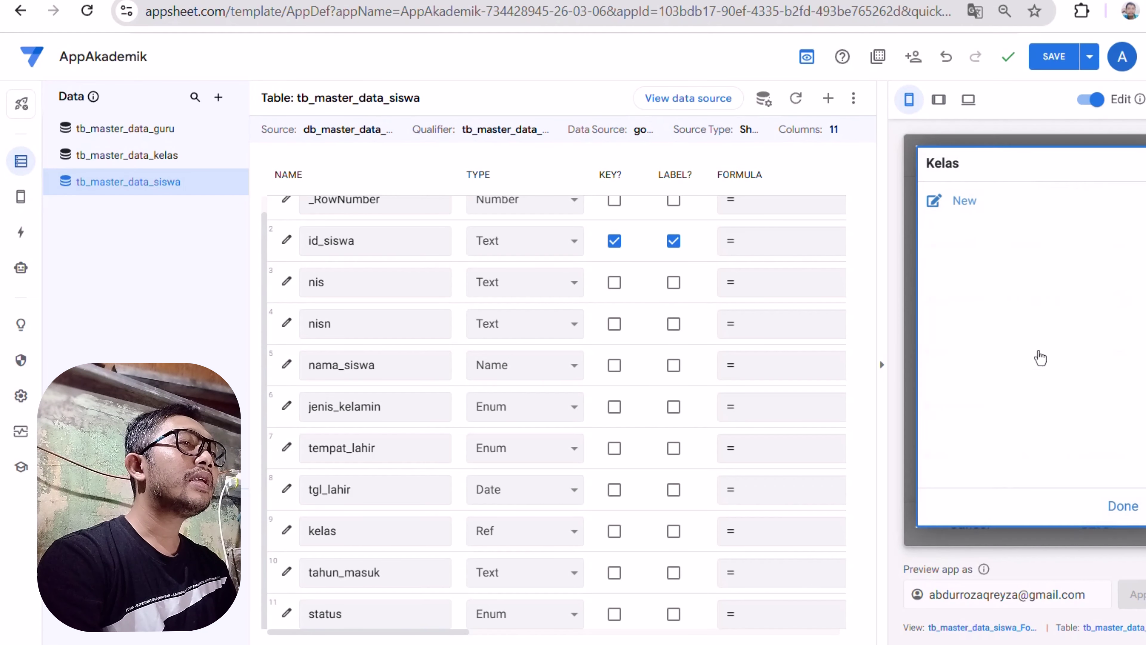
click(977, 205)
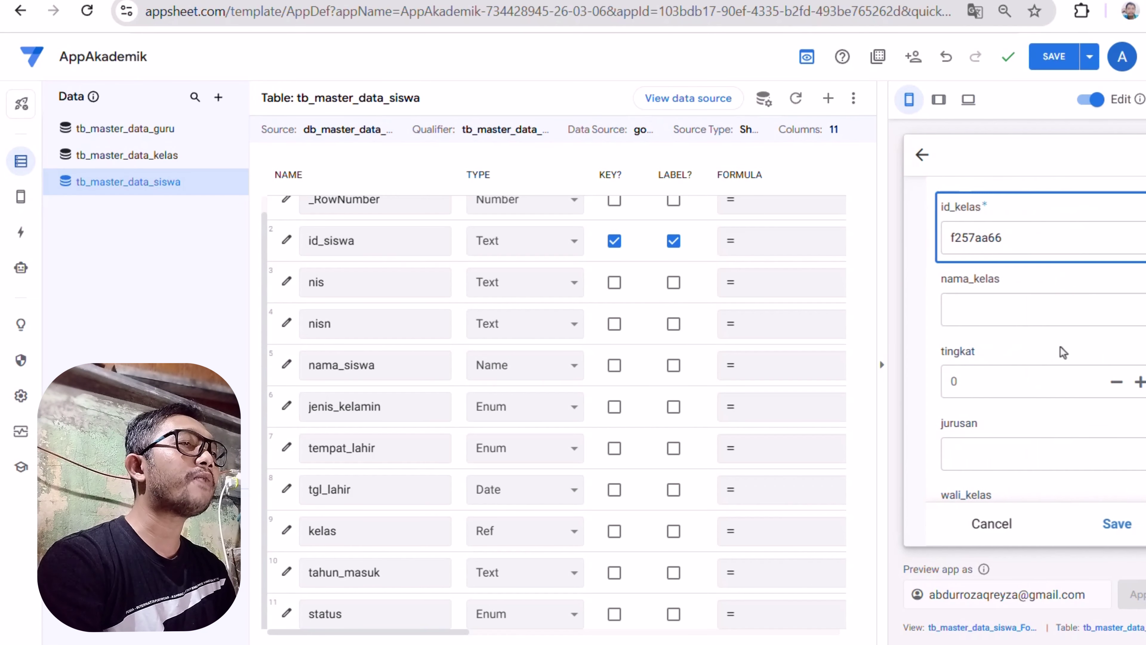
click(1046, 332)
scroll(1035, 362, down, 6)
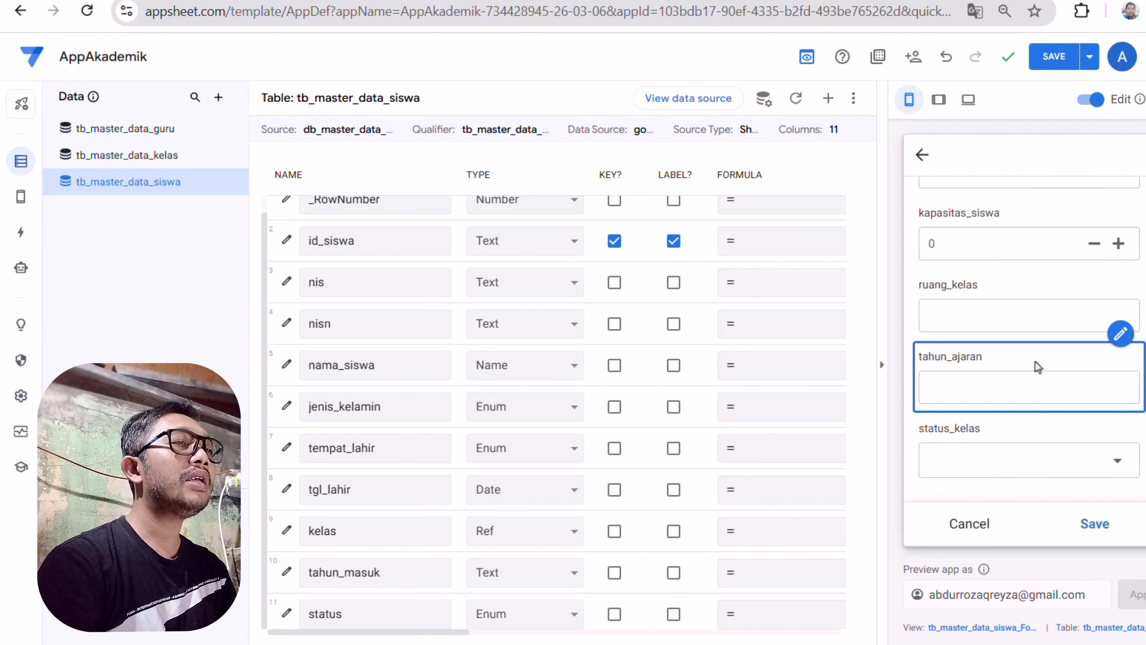
scroll(1035, 362, up, 6)
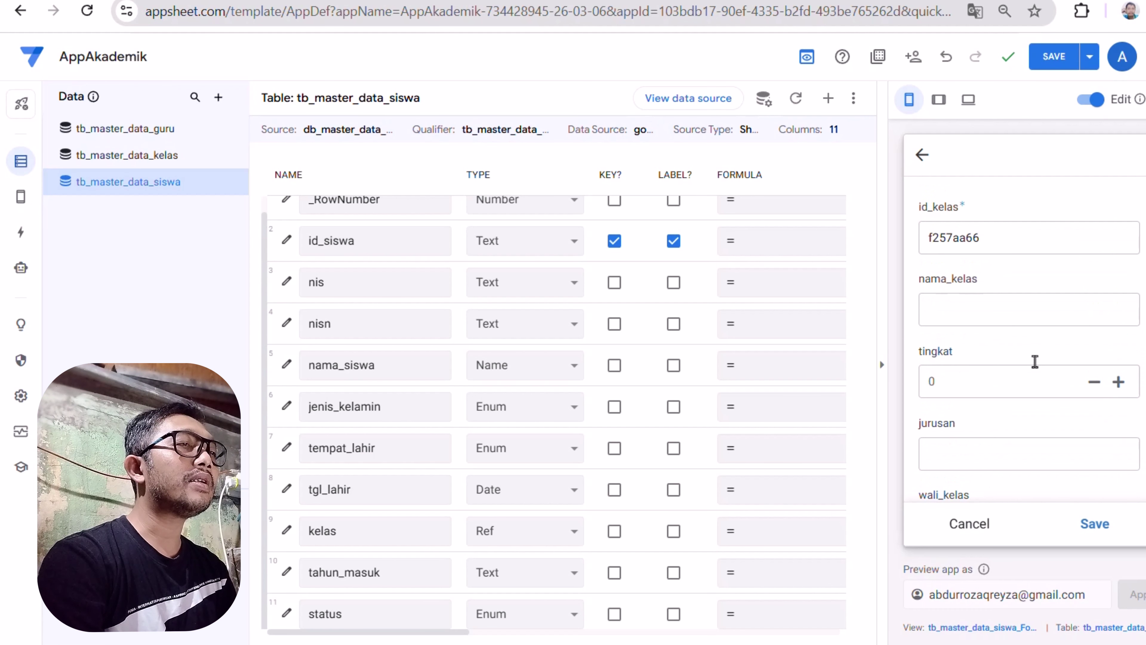
click(932, 167)
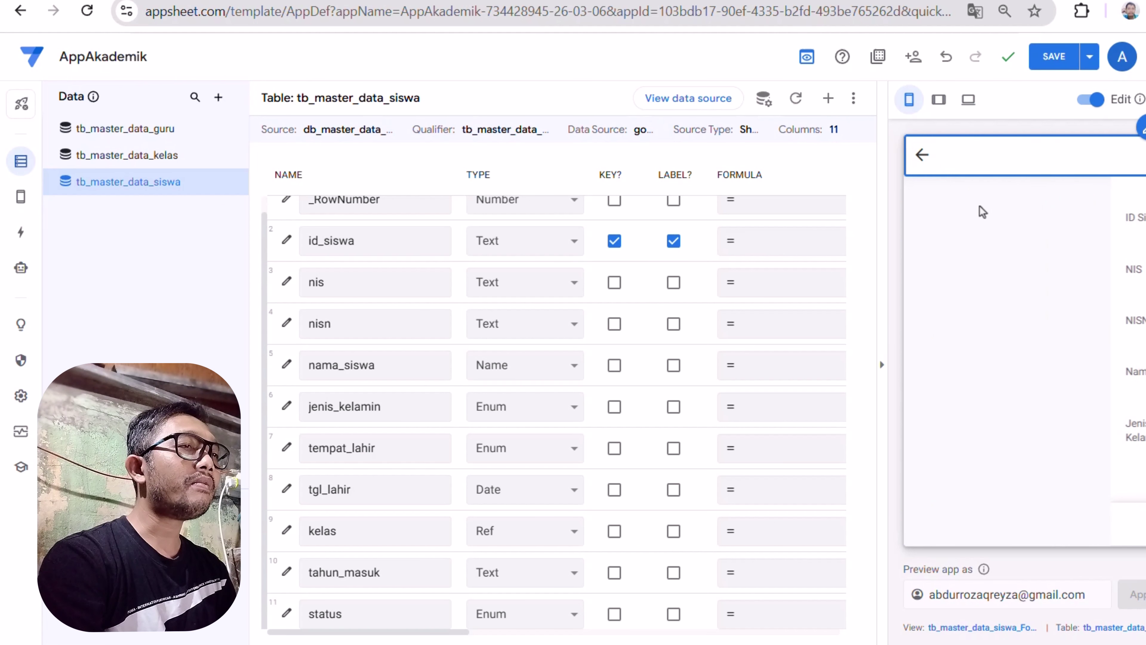
Step: Try 2026 as free text in the Tahun Masuk field of the preview form and clear it
scroll(971, 305, down, 5)
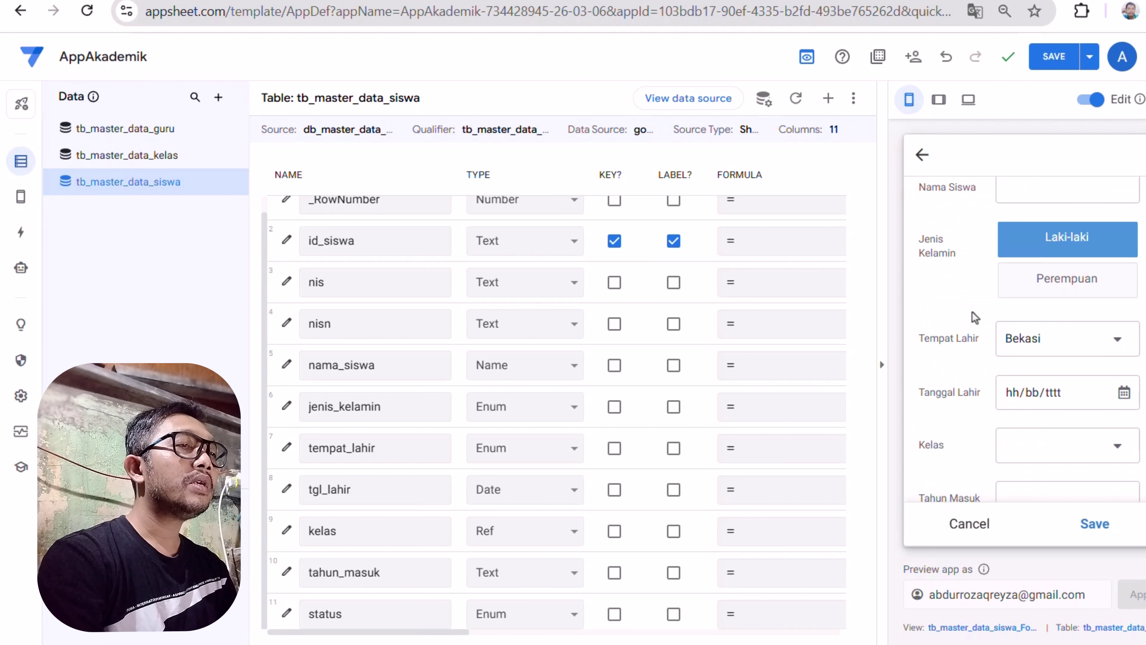
click(1012, 400)
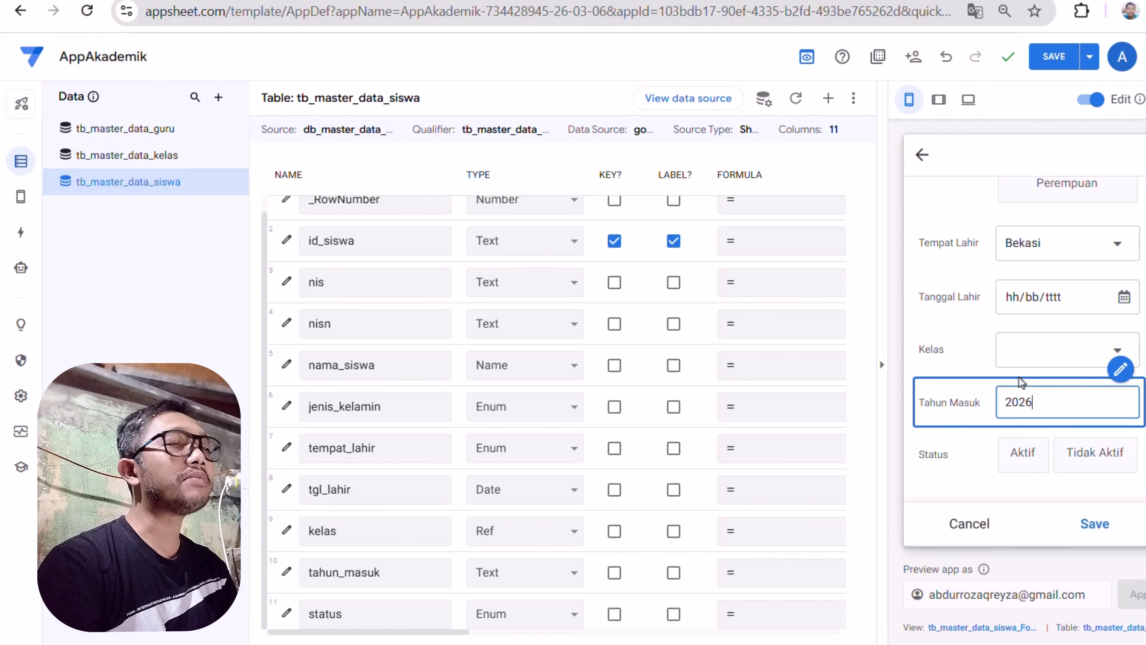
double_click(1007, 406)
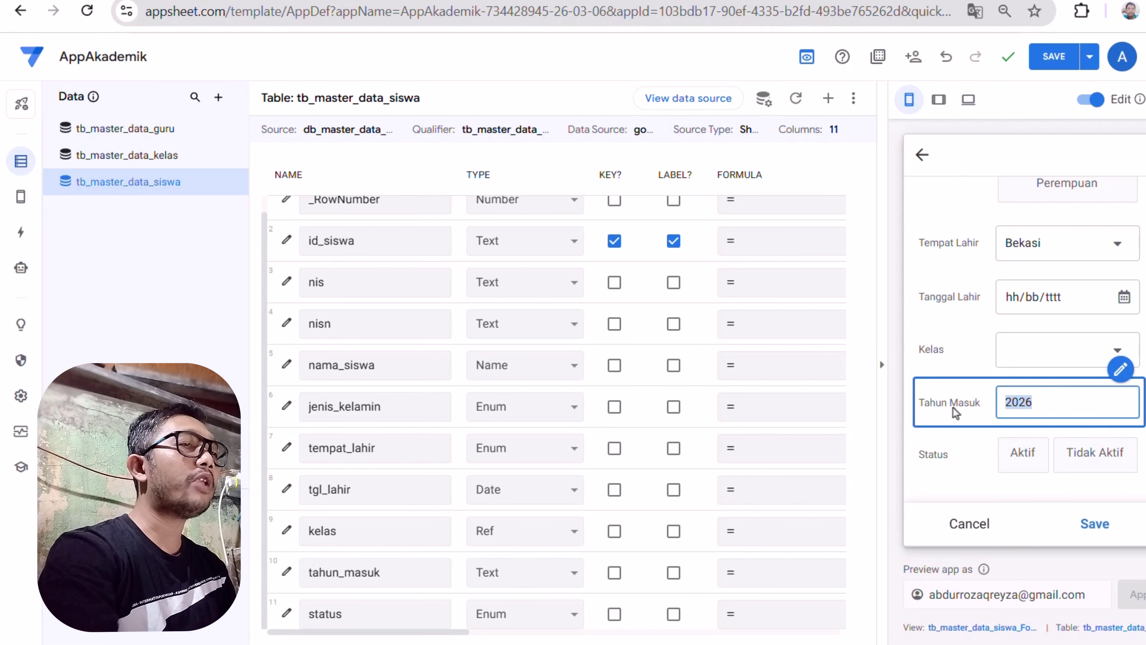
key(BackSpace)
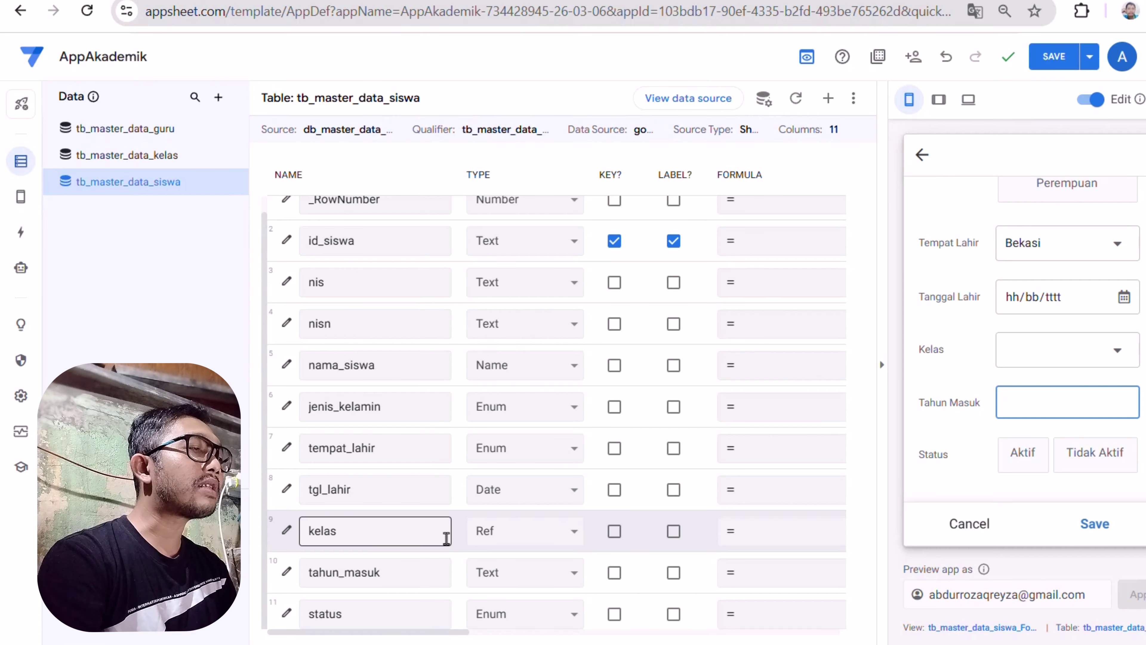
Step: Change the data type of the tahun_masuk column to Enum
click(302, 573)
click(485, 580)
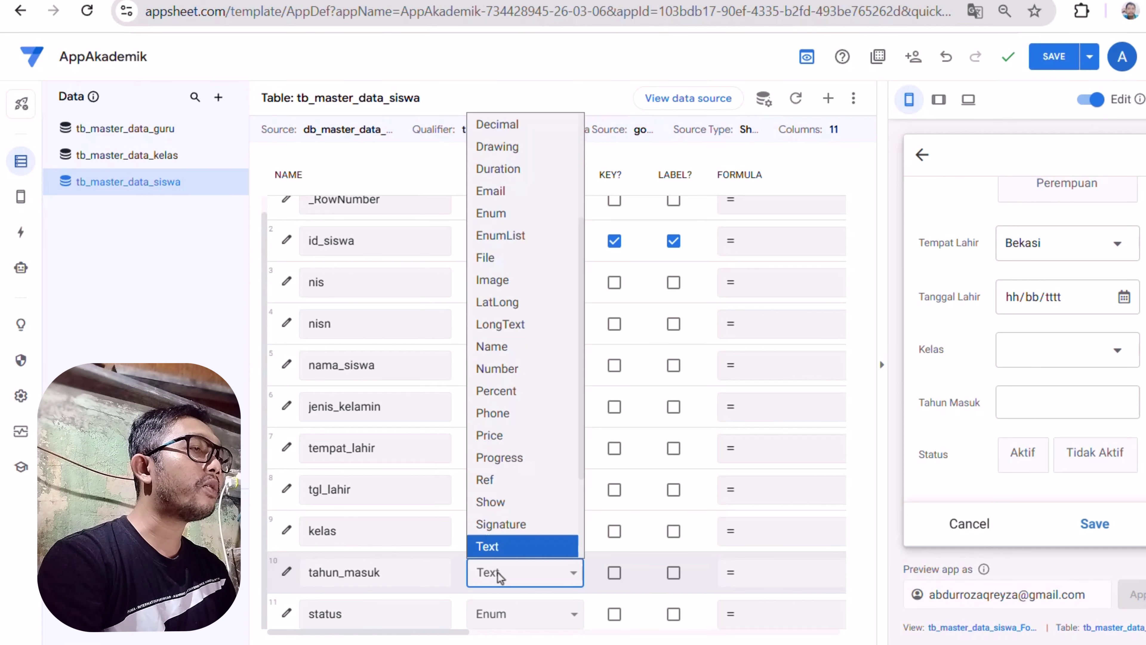
click(499, 210)
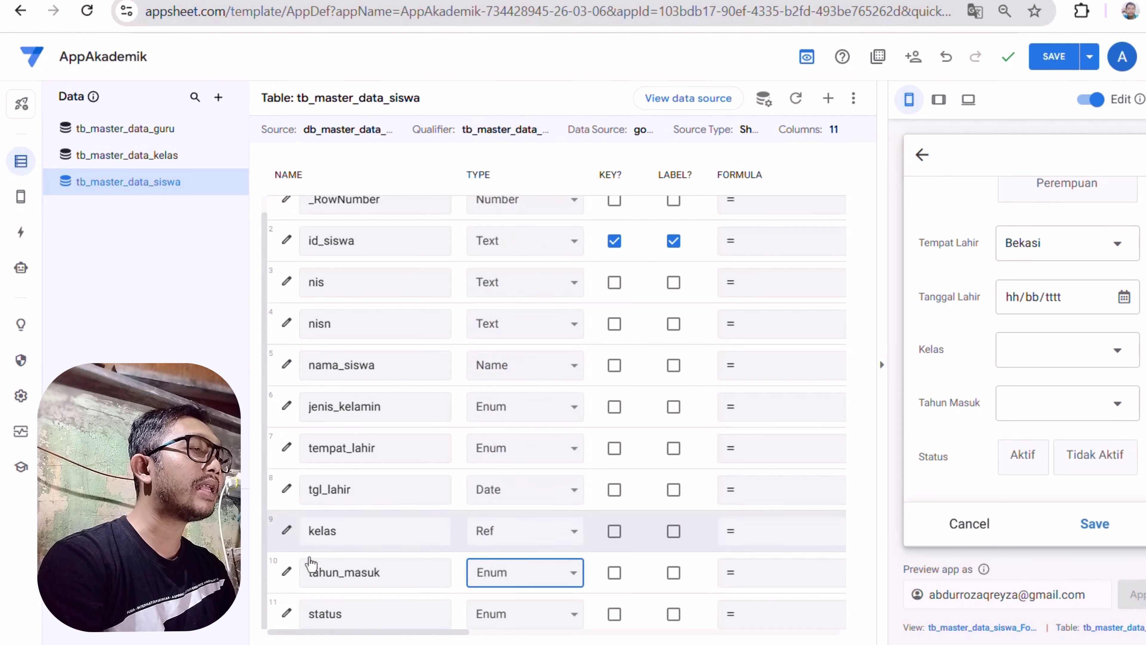
Step: Add 2024, 2025 and 2026 as selectable values of the tahun_masuk column and close its settings
click(286, 572)
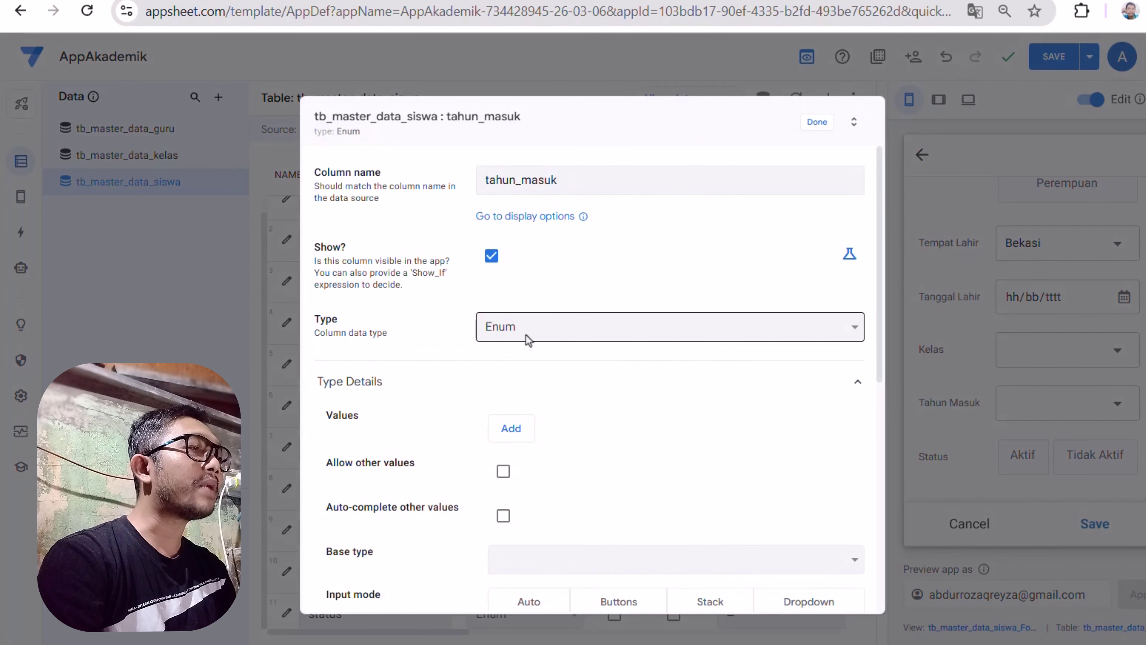
click(510, 433)
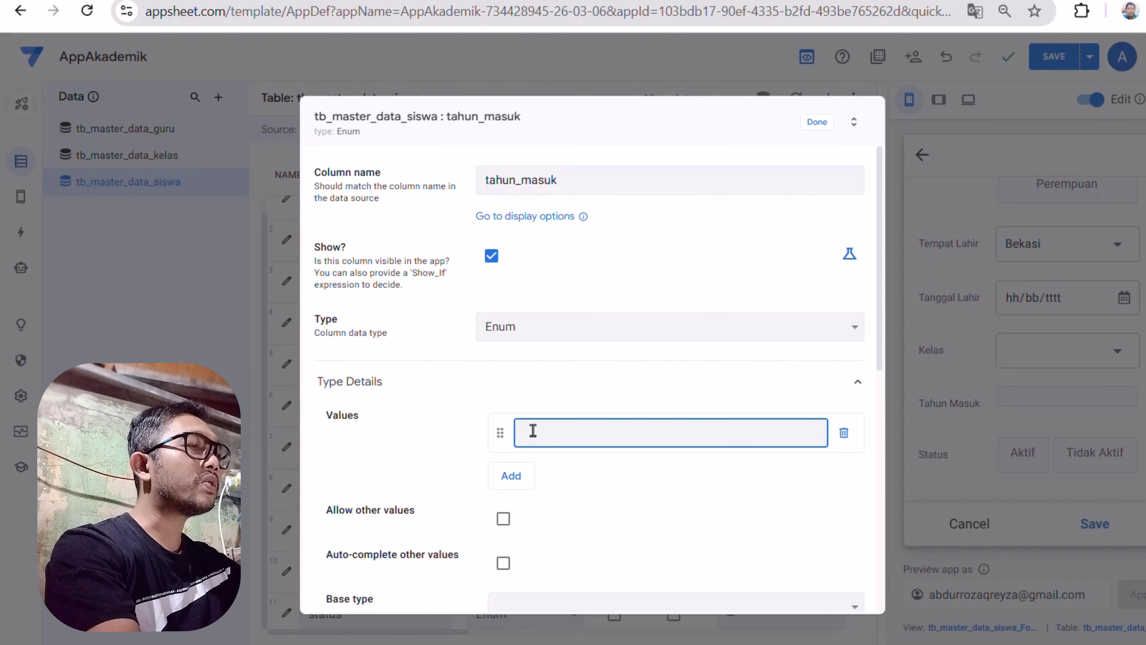
text(2024)
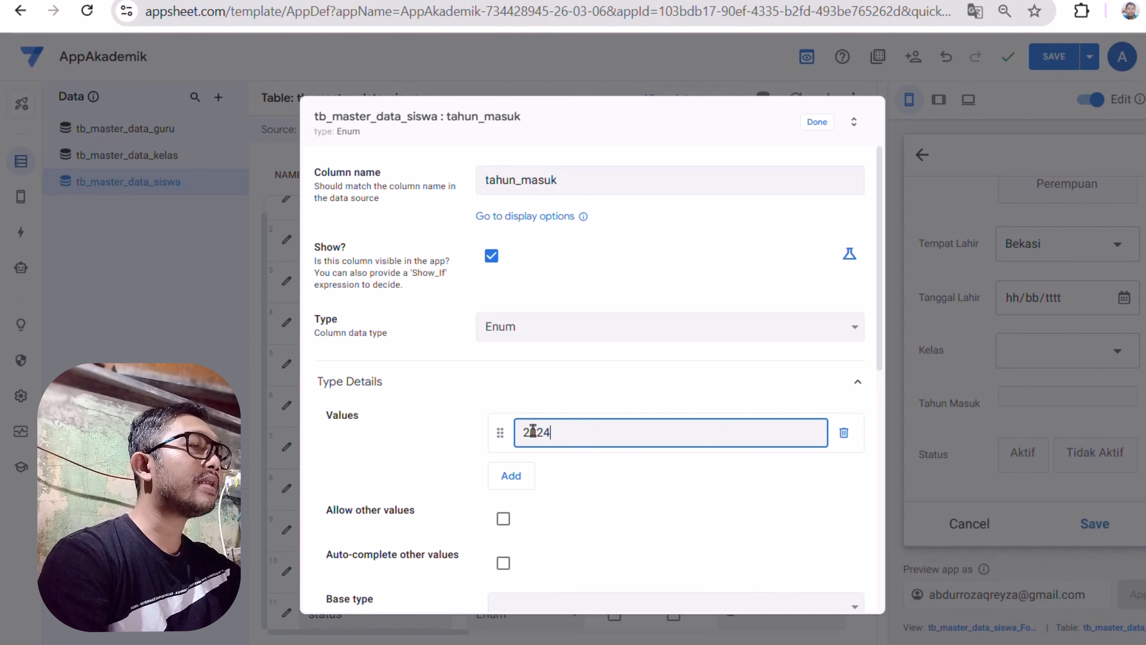
click(527, 482)
text(2025)
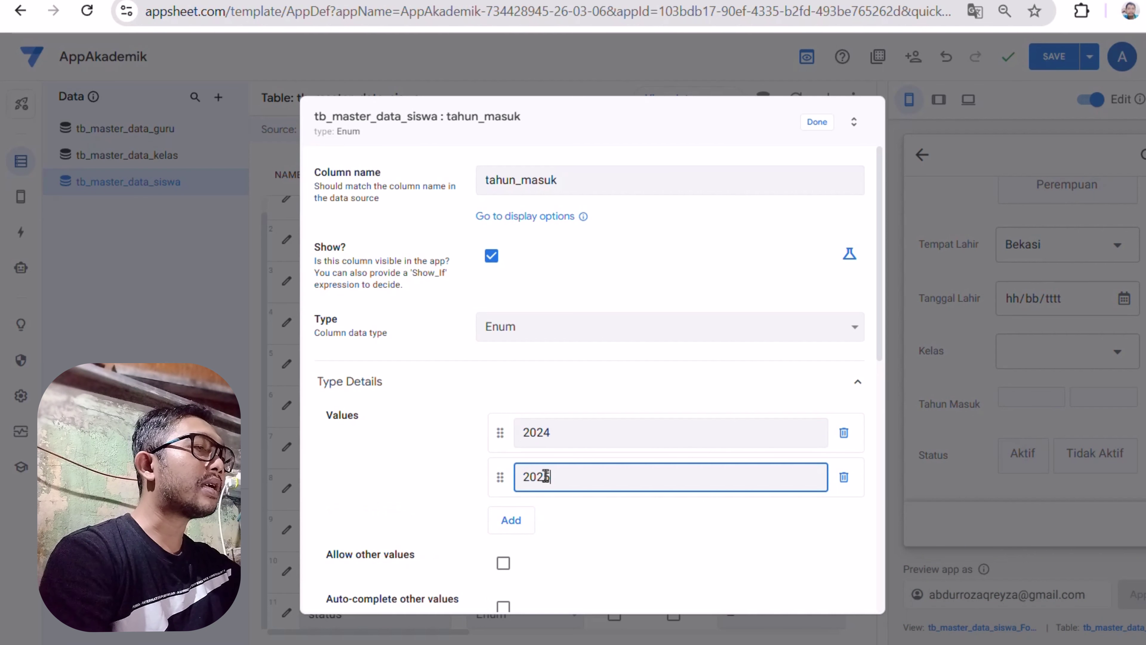
click(532, 526)
text(2026)
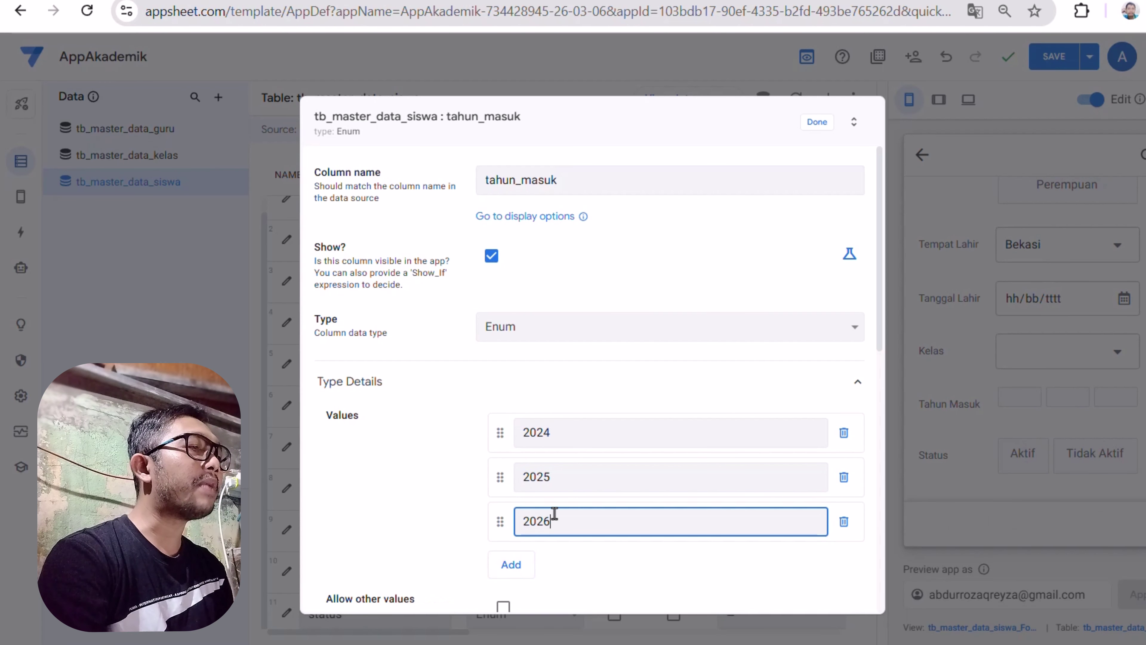
scroll(555, 513, down, 2)
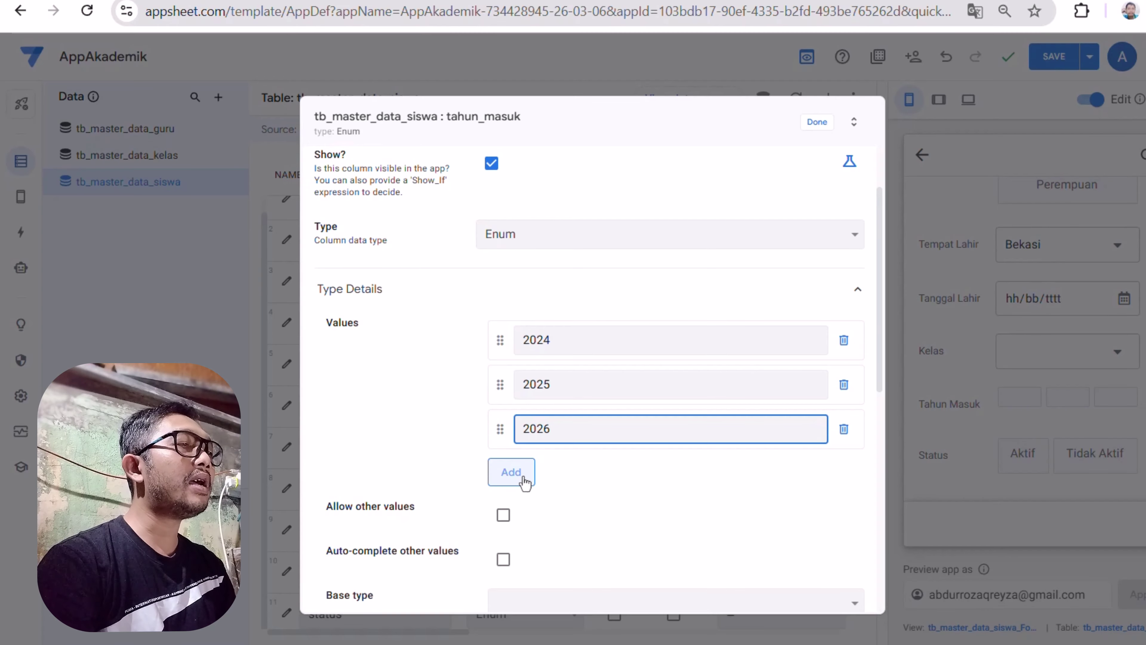
click(294, 539)
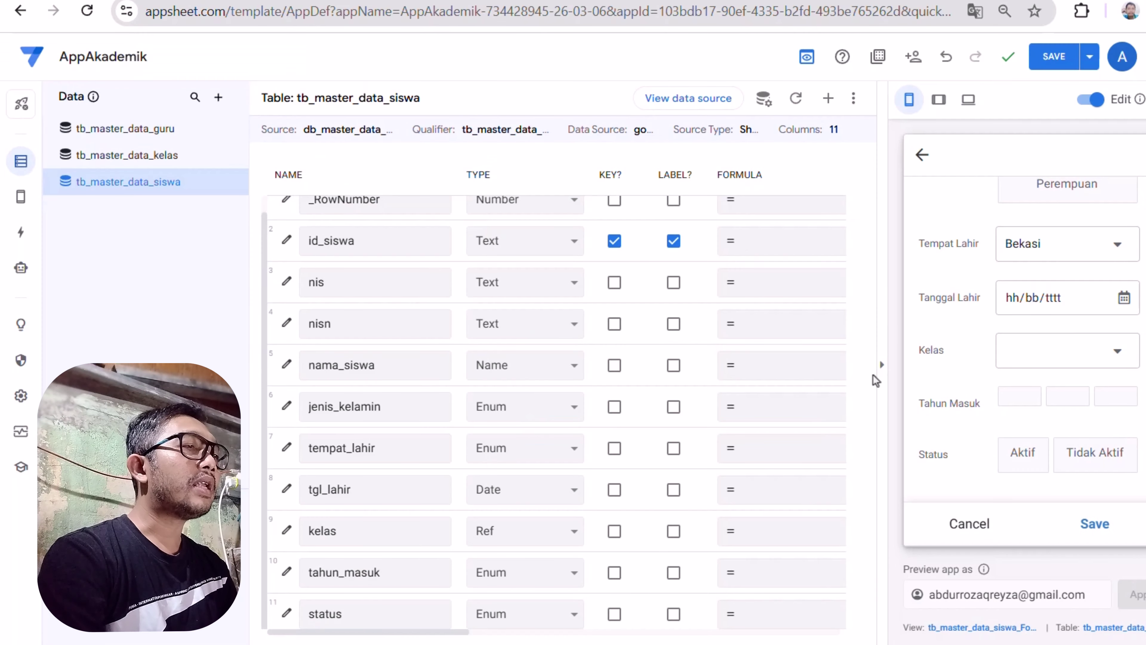
Step: Set the tahun_masuk column's base type to Text and its input mode to Dropdown, and close its settings
click(286, 571)
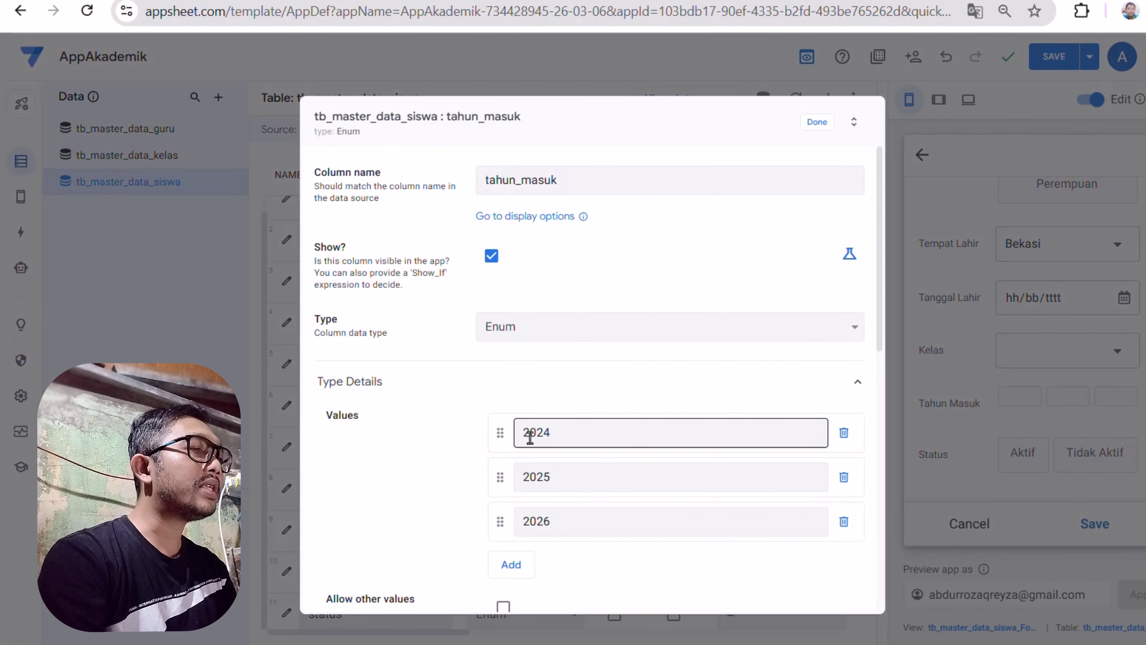
scroll(526, 434, down, 4)
scroll(524, 434, down, 2)
click(564, 426)
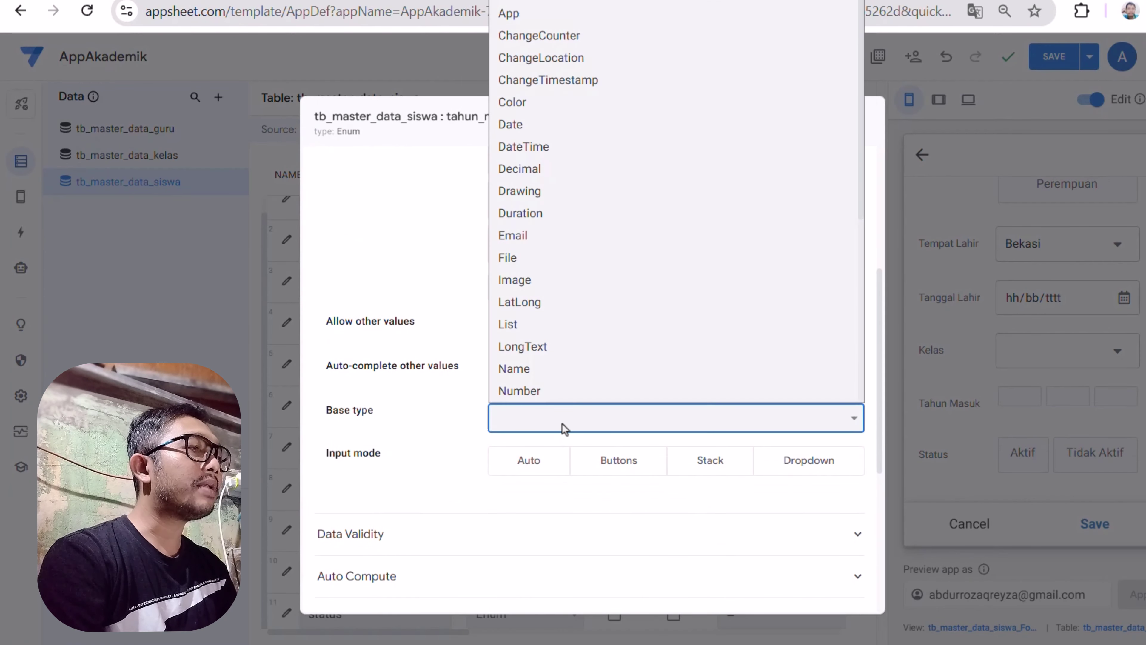
key(t)
key(Return)
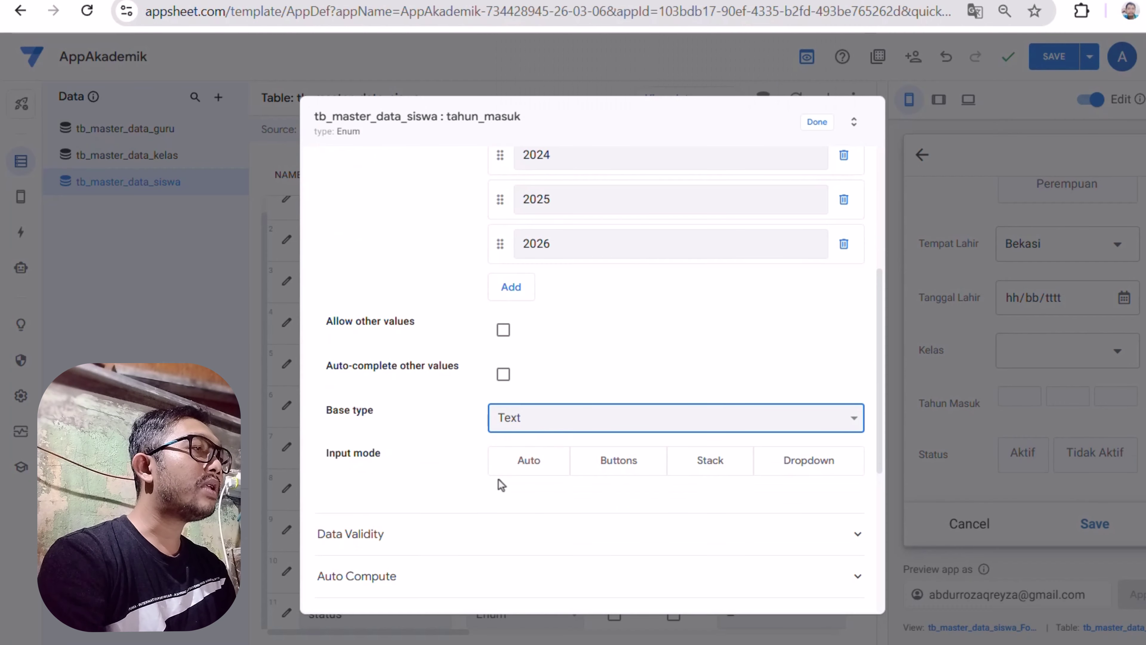
scroll(499, 480, up, 4)
scroll(534, 478, down, 6)
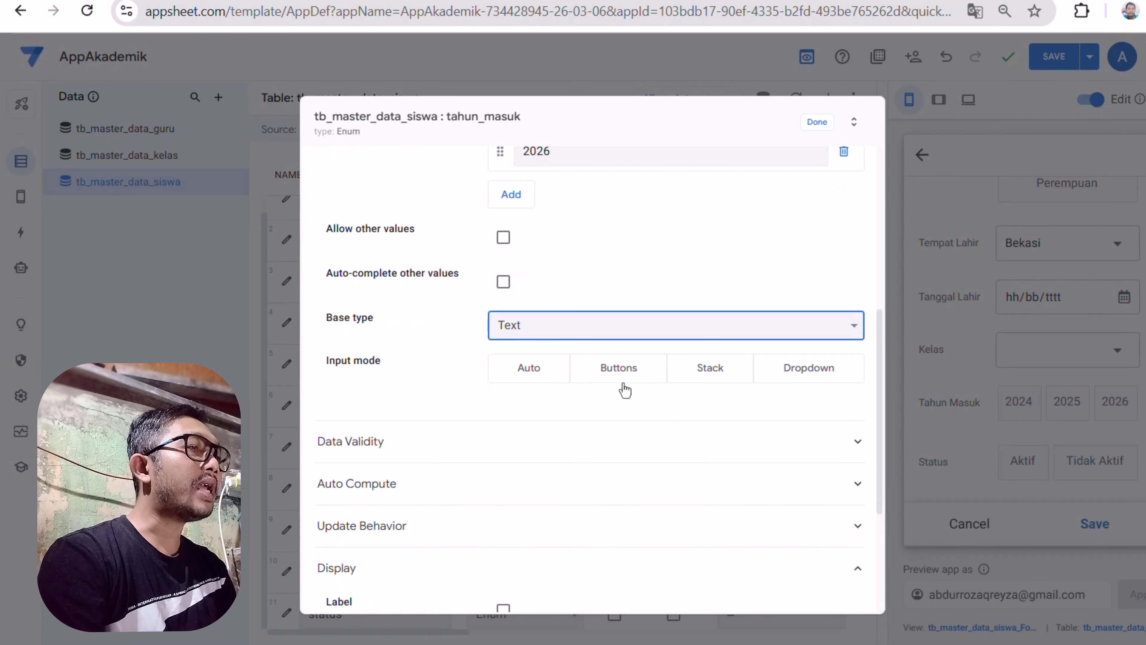
click(787, 372)
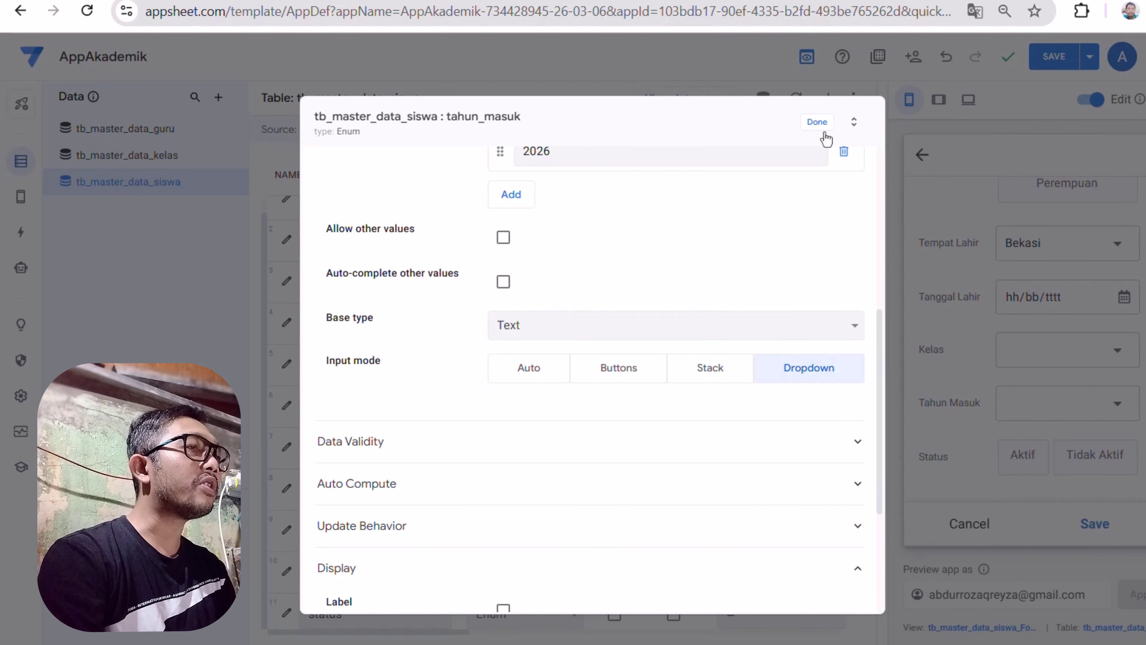
click(817, 123)
Step: Check the Tahun Masuk choices in the preview form and test the Status buttons, leaving Aktif selected
click(1084, 402)
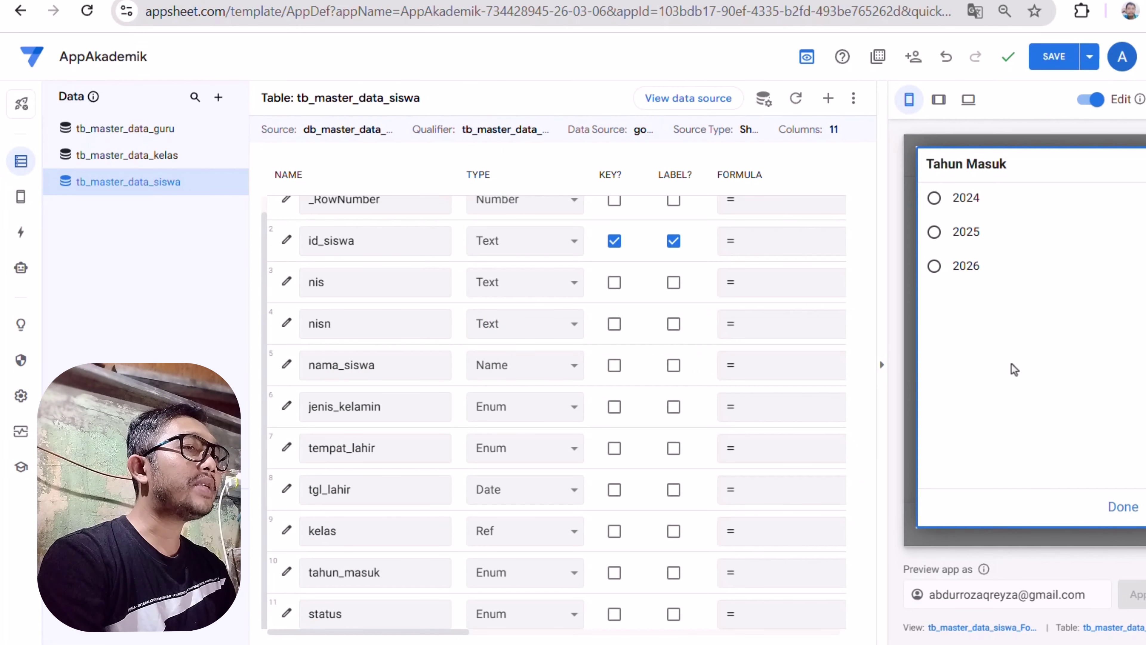
click(1122, 506)
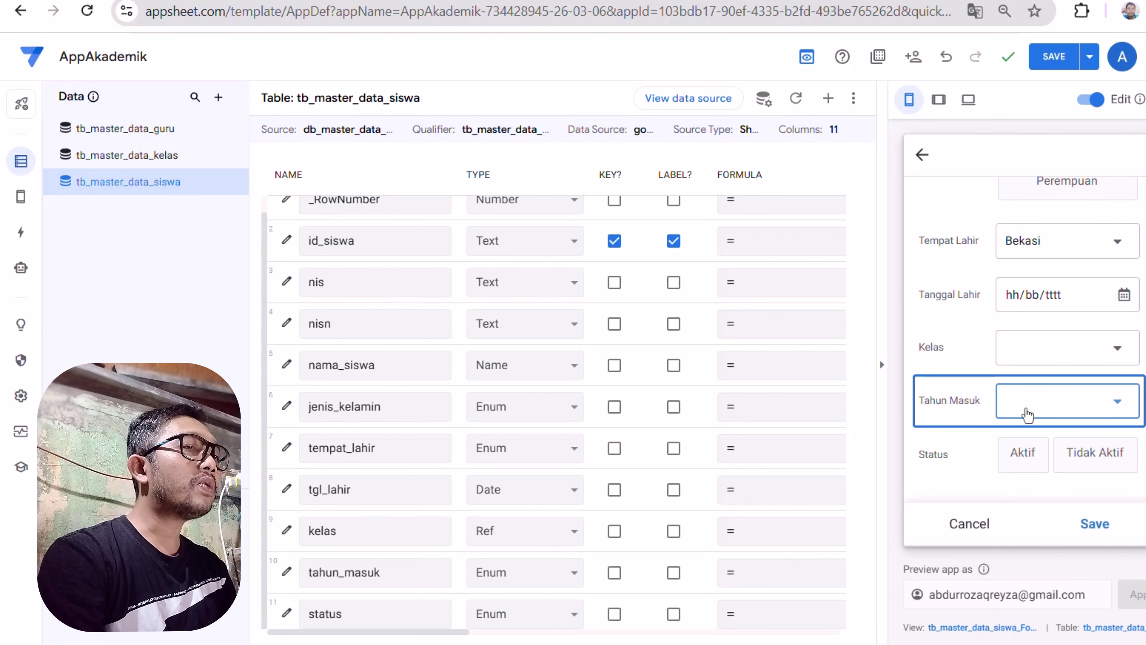
click(1037, 452)
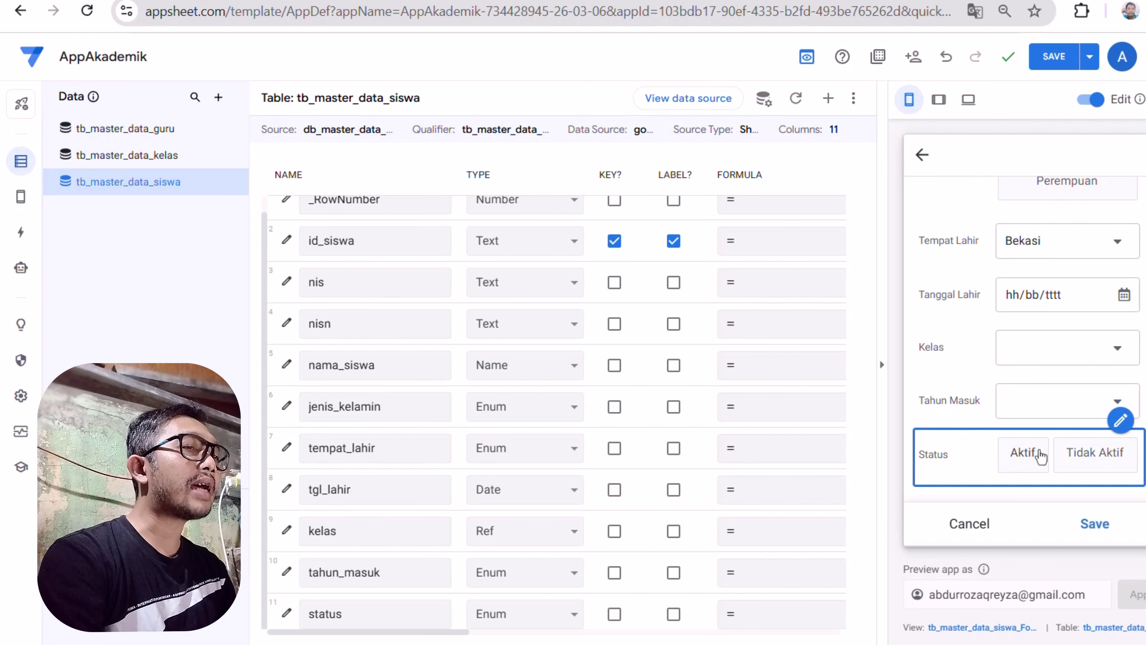
click(1108, 458)
click(1028, 456)
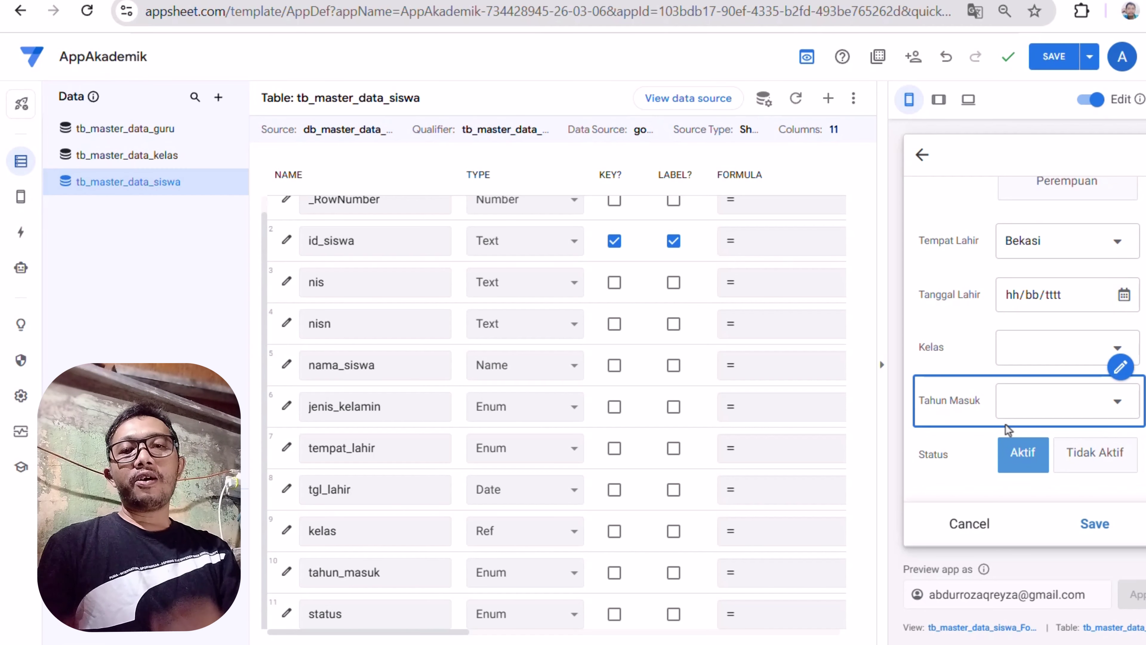